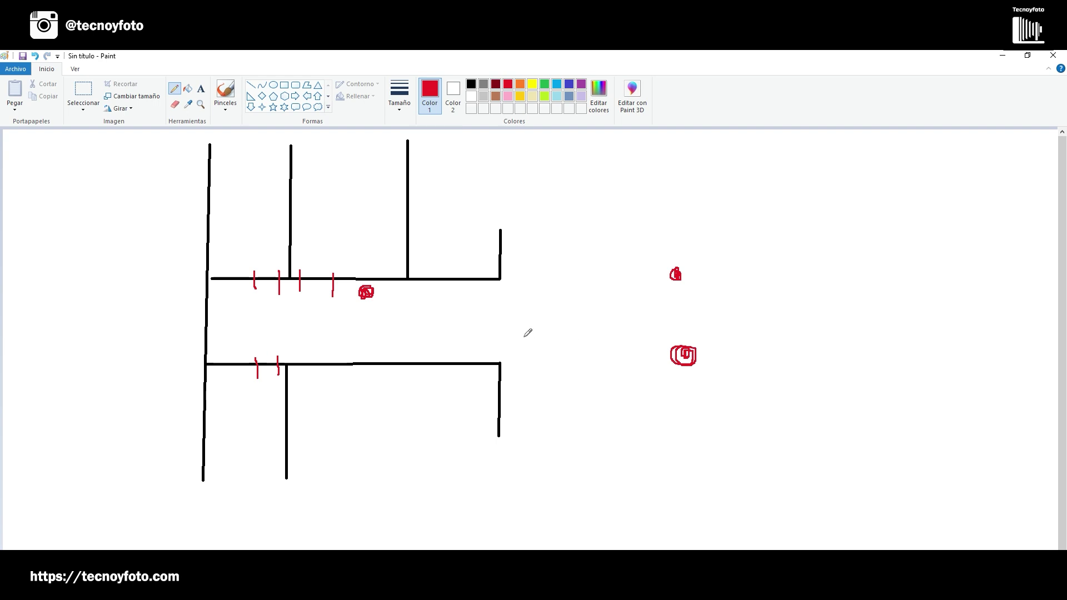
pyautogui.moveTo(643, 441)
pyautogui.mouseDown()
pyautogui.moveTo(506, 341)
pyautogui.moveTo(631, 425)
pyautogui.mouseUp()
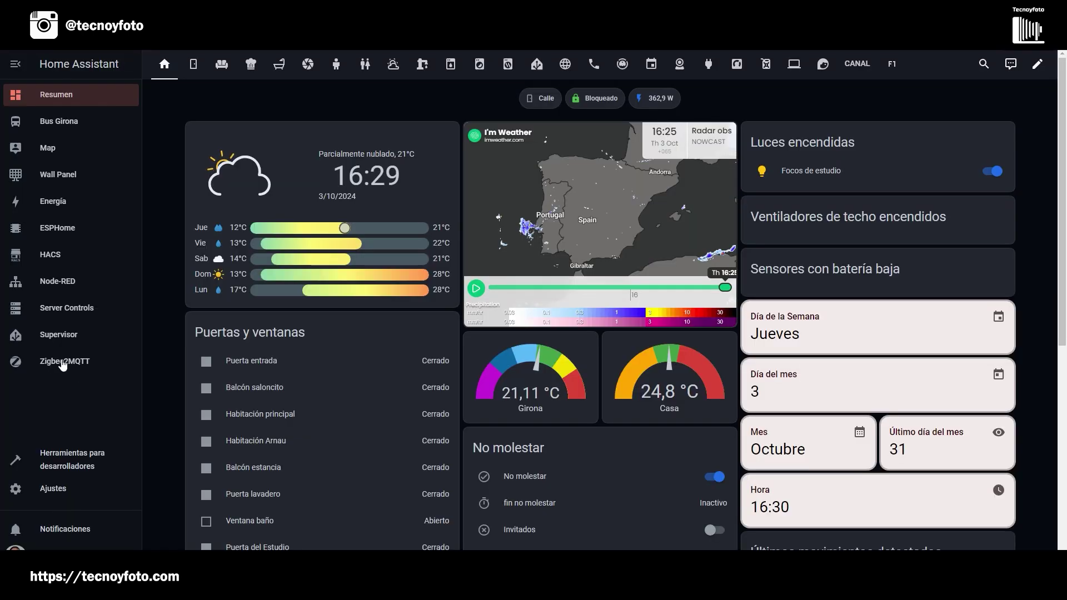
# Open Zigbee2MQTT in Home Assistant and restart join mode so that all routers permit new devices
pyautogui.click(63, 364)
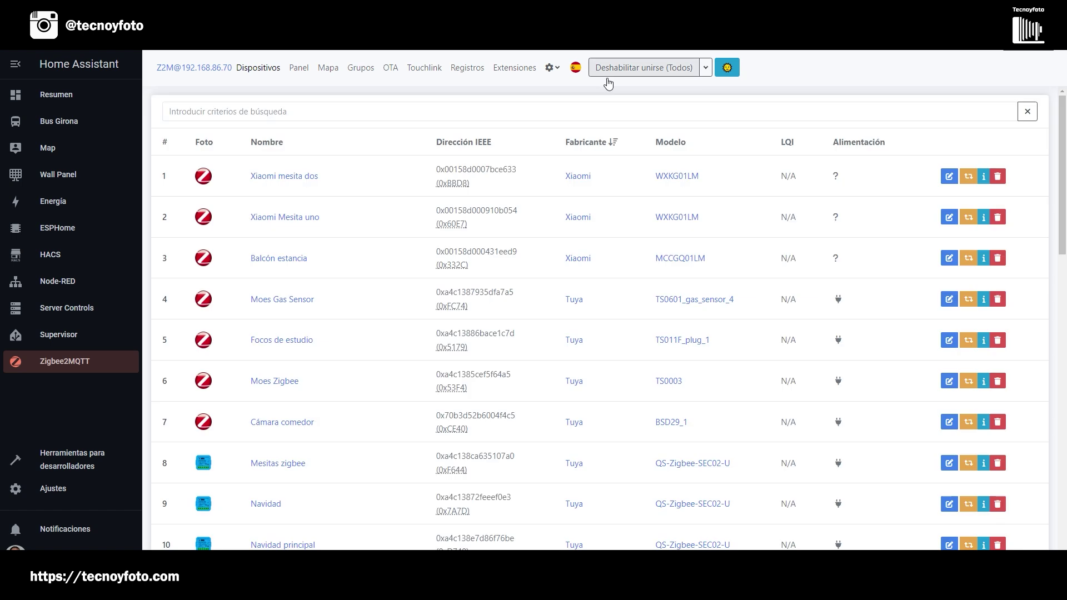
pyautogui.click(639, 72)
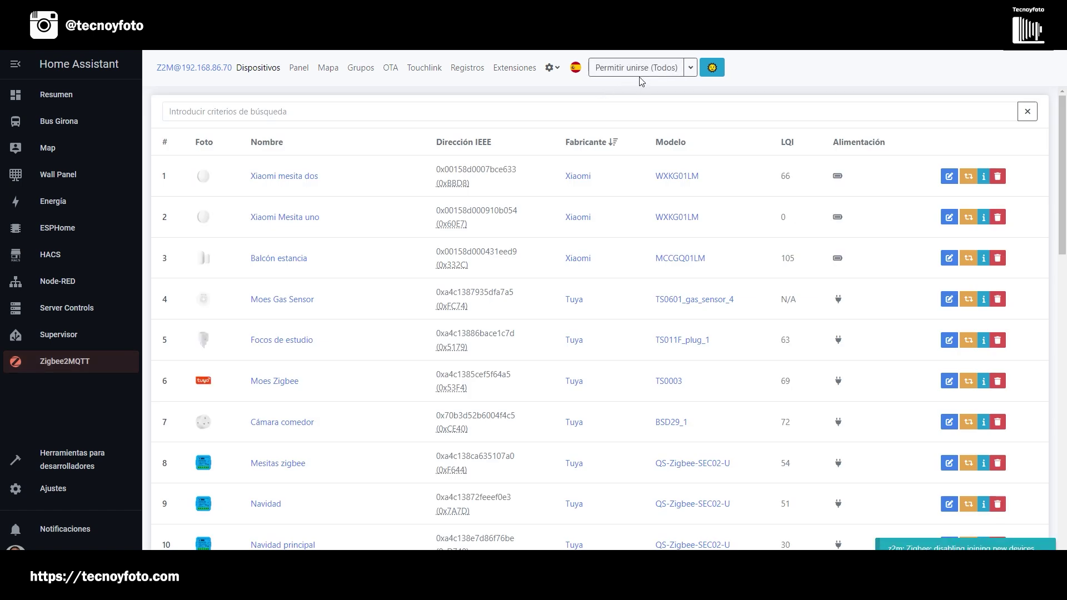
pyautogui.click(638, 72)
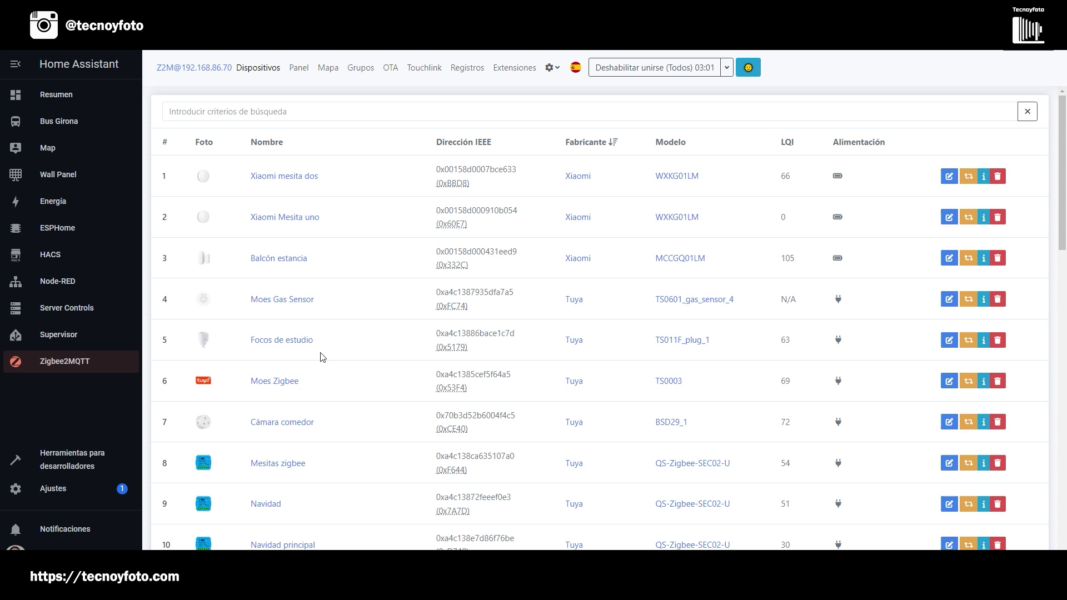
# Rename the unnamed Aqara RTCGQ14LM sensor to "Pasillo Aqara P1" and update its Home Assistant entity ID as well
pyautogui.scroll(-9, 318, 335)
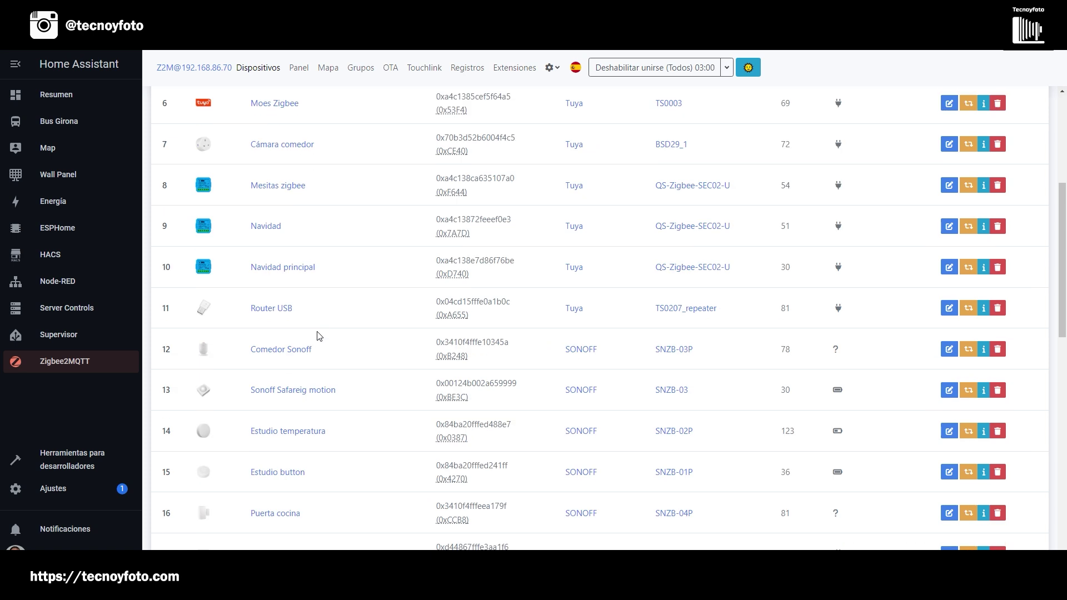
pyautogui.scroll(-5, 318, 336)
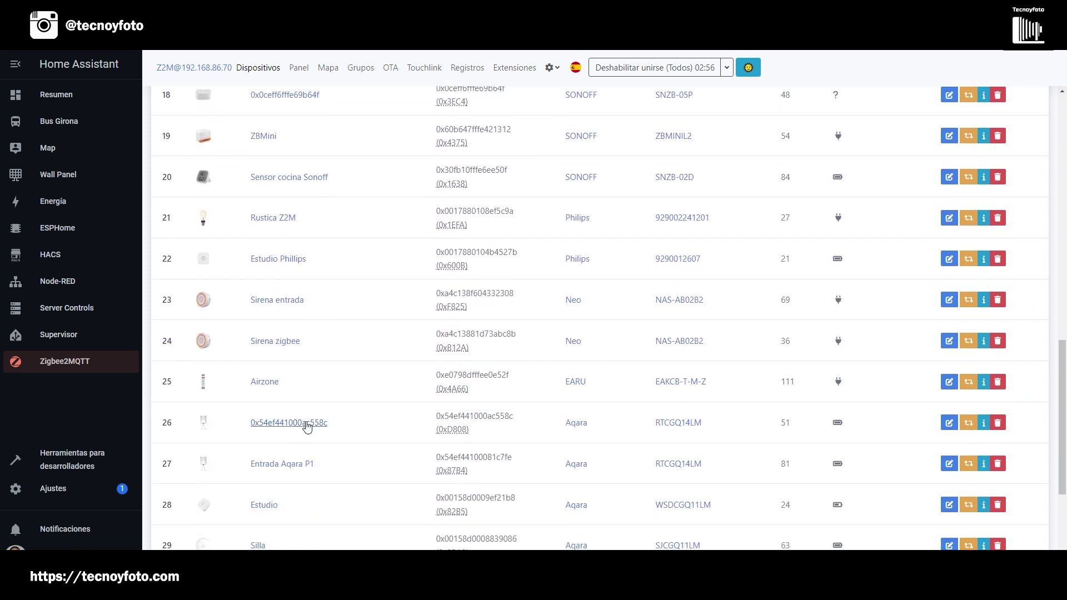
pyautogui.click(949, 424)
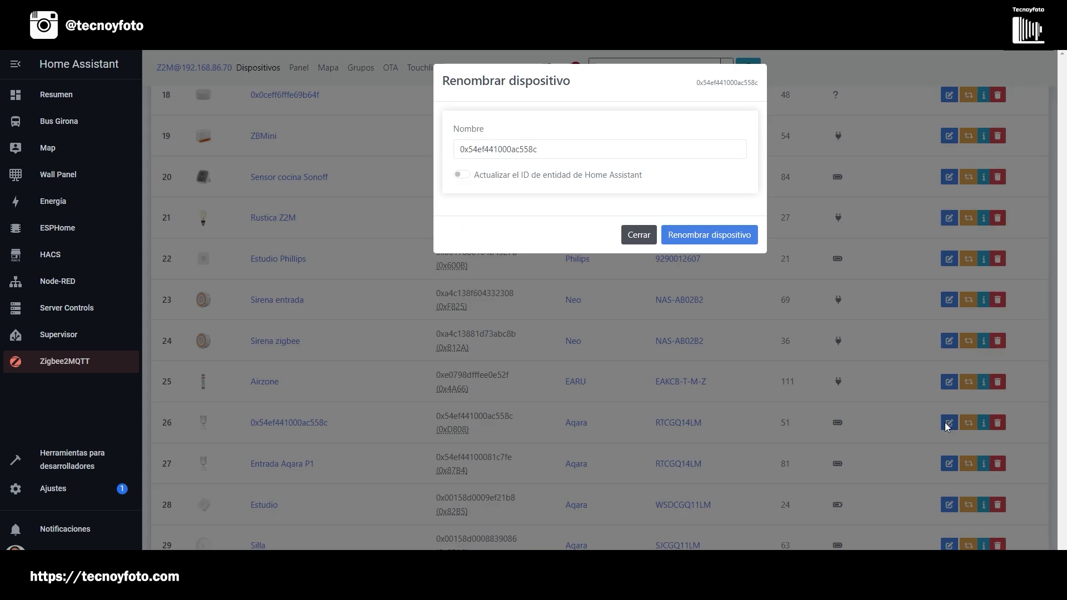
pyautogui.doubleClick(531, 151)
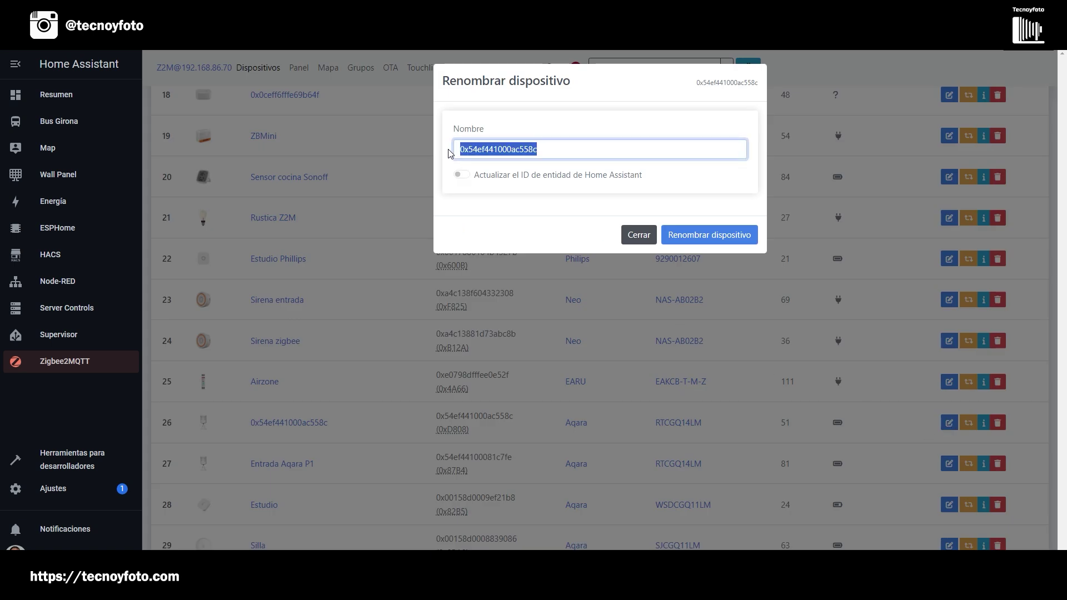
pyautogui.write('Pasill')
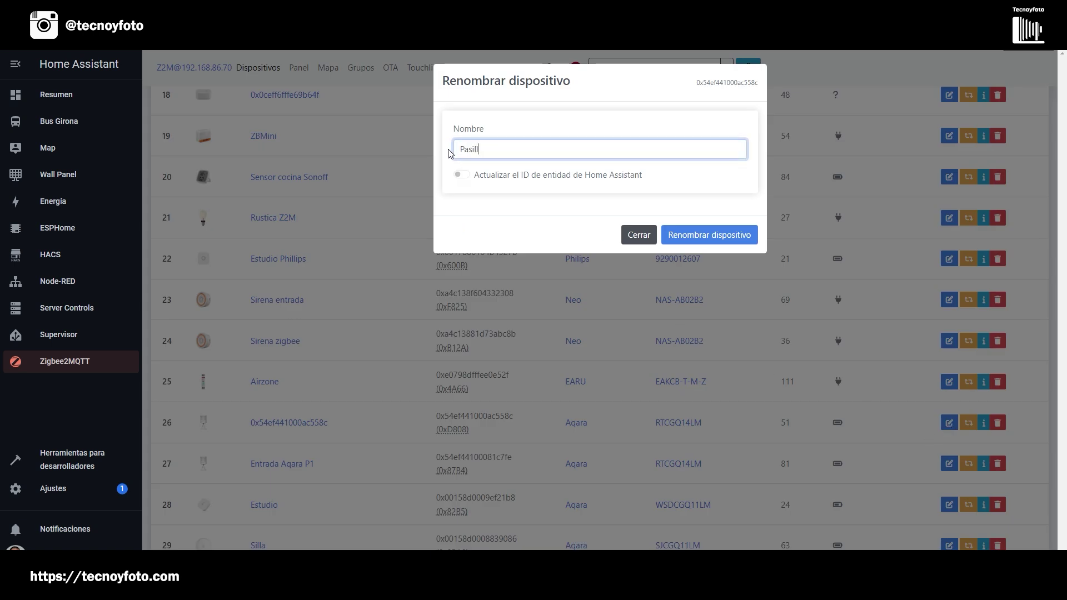
pyautogui.write('o Aqara P1')
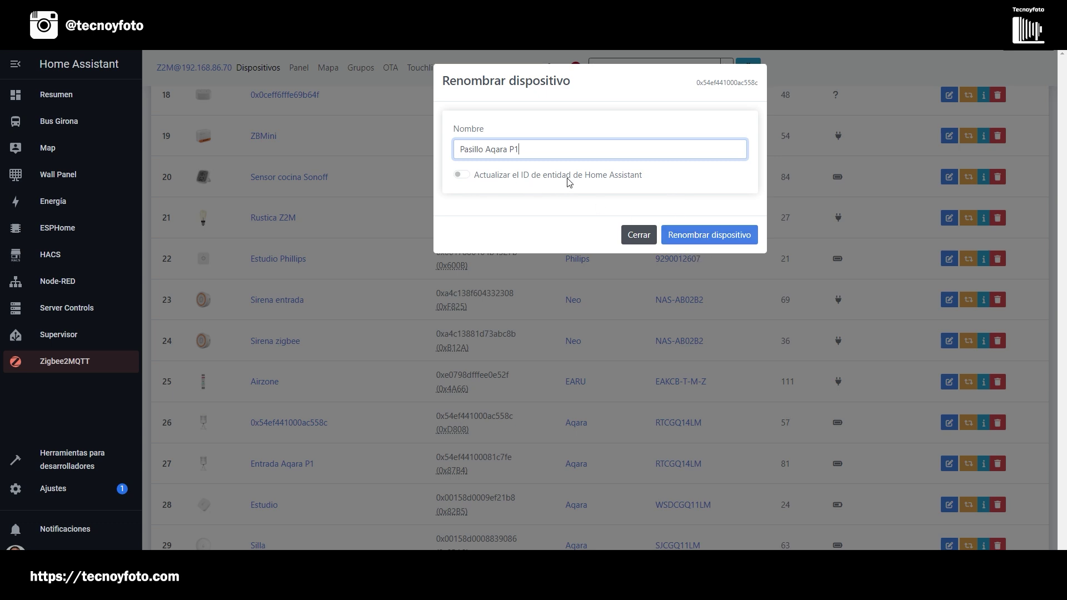
pyautogui.click(461, 175)
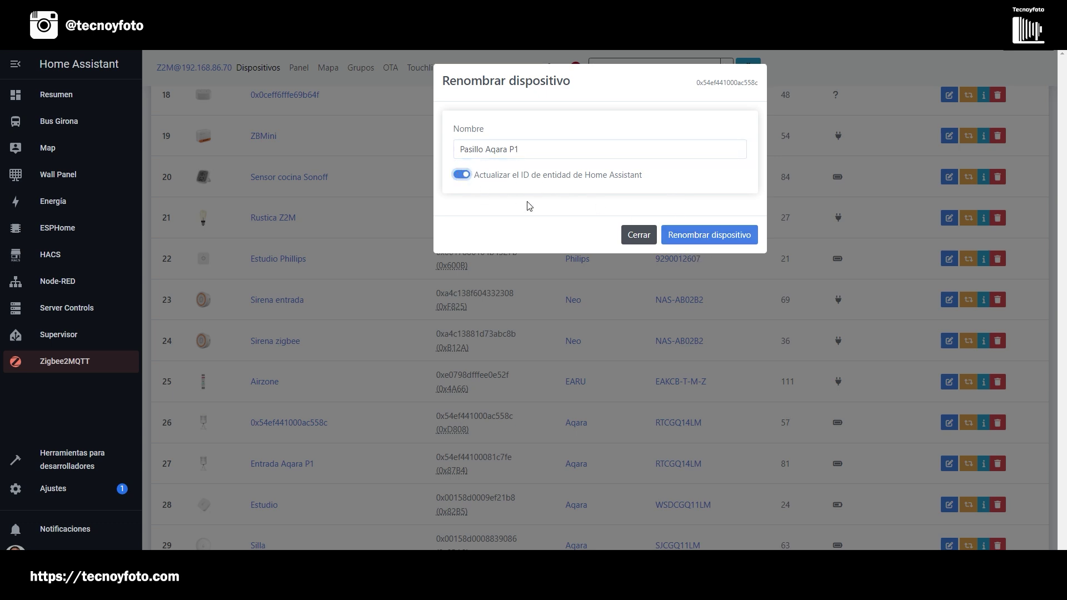
pyautogui.click(709, 236)
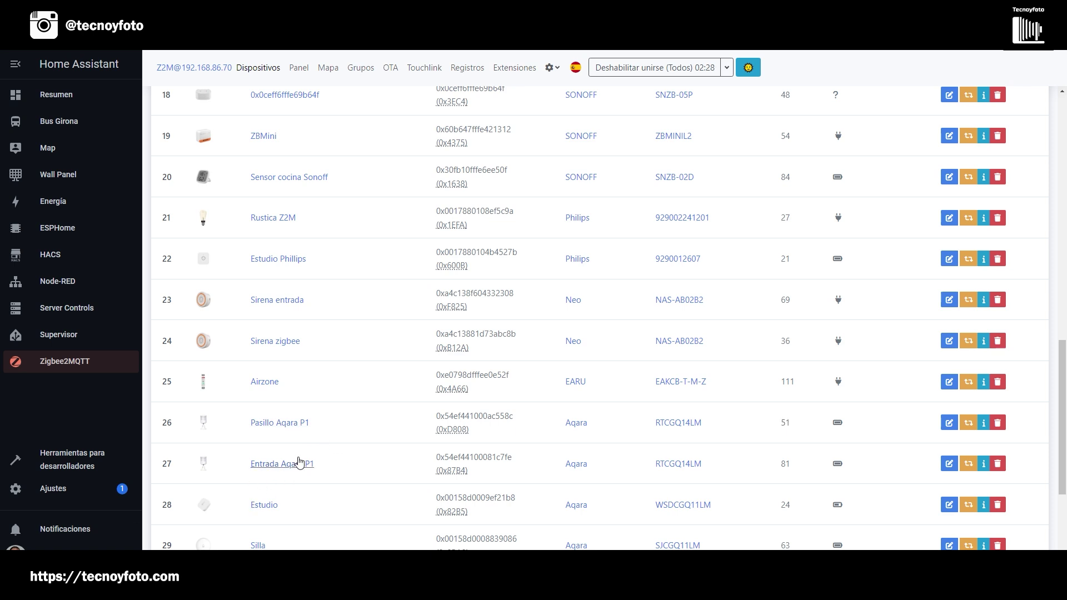
# Set the detection interval of the Pasillo Aqara P1 sensor to 1 s in its exposed settings
pyautogui.click(281, 424)
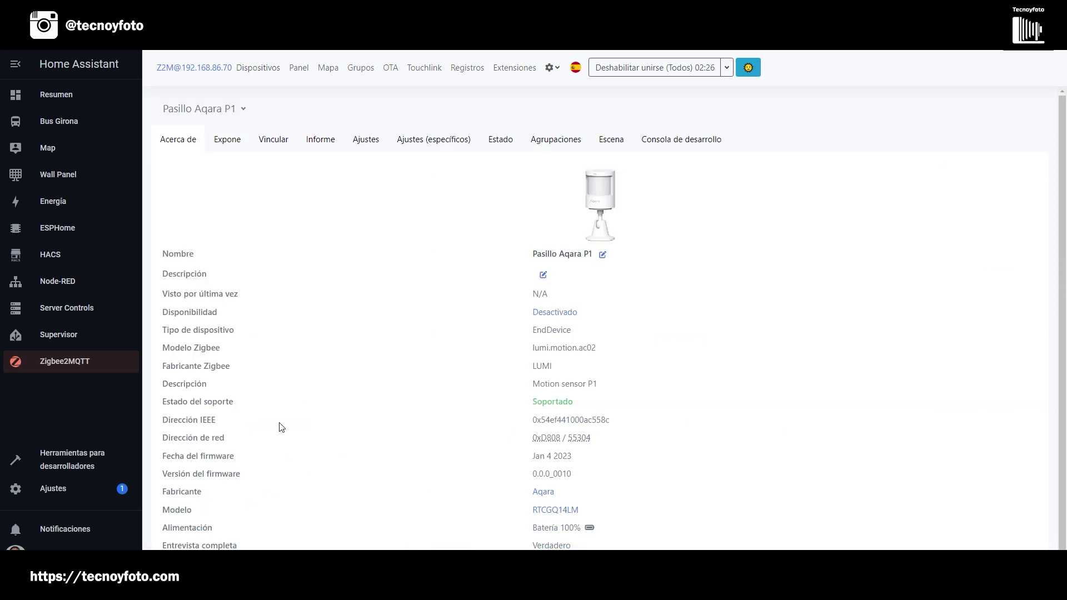
pyautogui.click(225, 144)
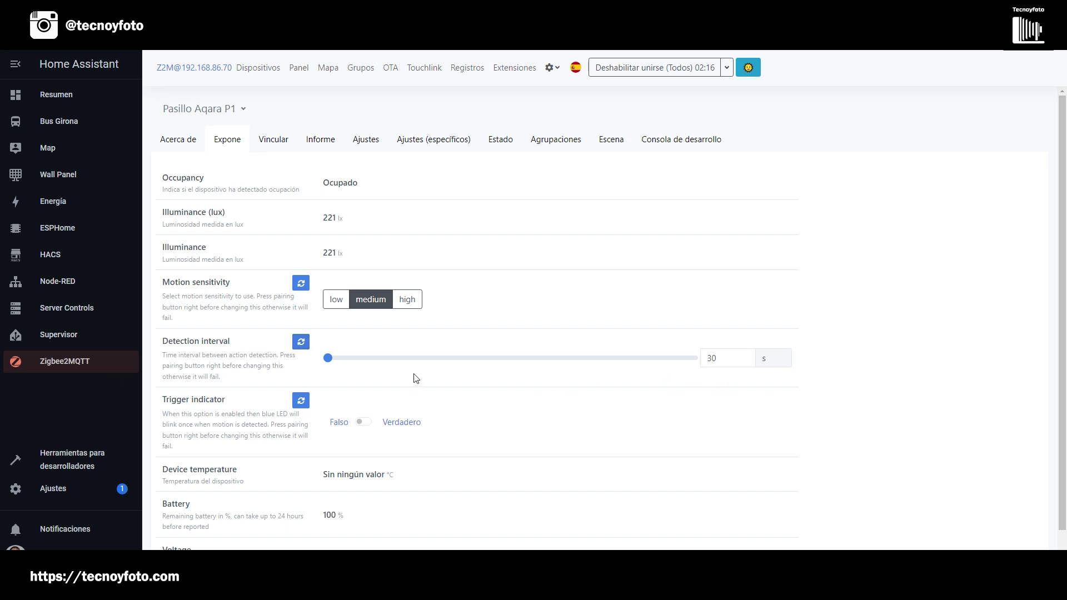
pyautogui.click(301, 341)
pyautogui.moveTo(716, 359); pyautogui.dragTo(702, 359)
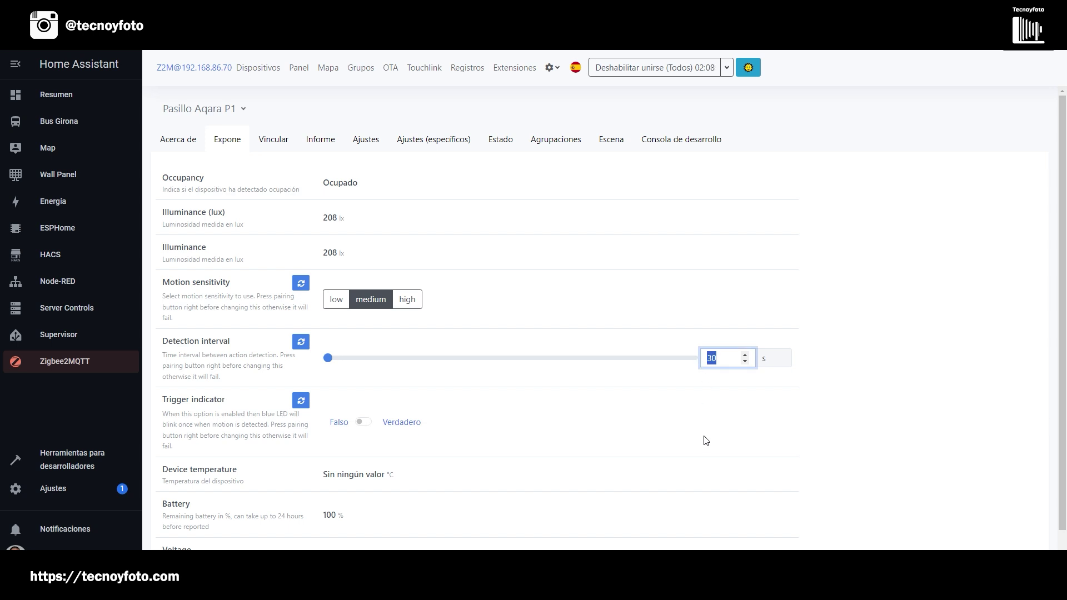
pyautogui.write('1')
pyautogui.click(852, 371)
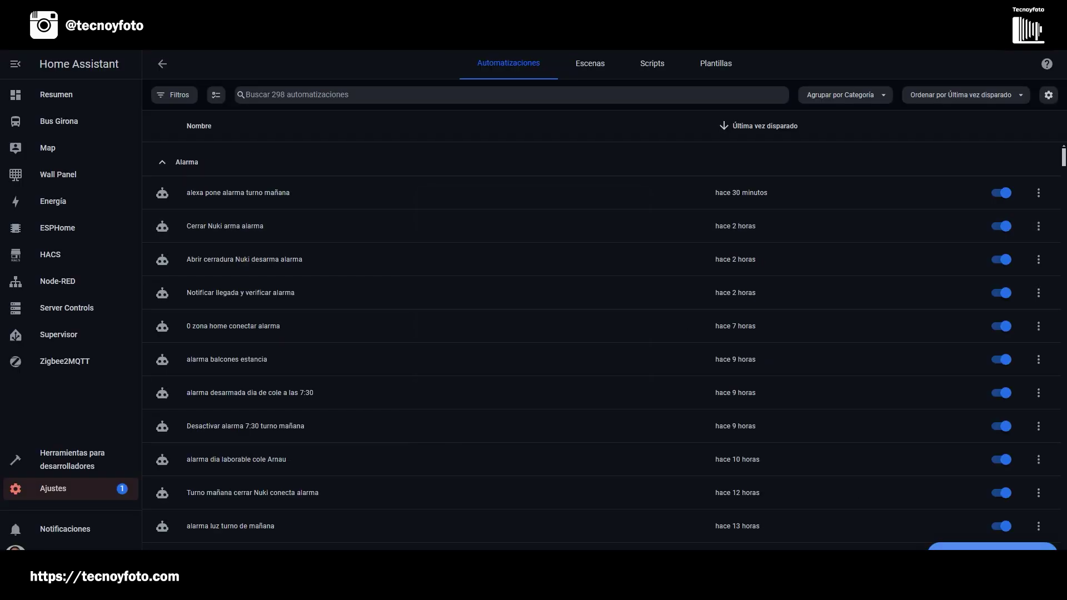
# Create a new empty automation in Home Assistant and add an entity state (Estado) trigger to it
pyautogui.click(992, 547)
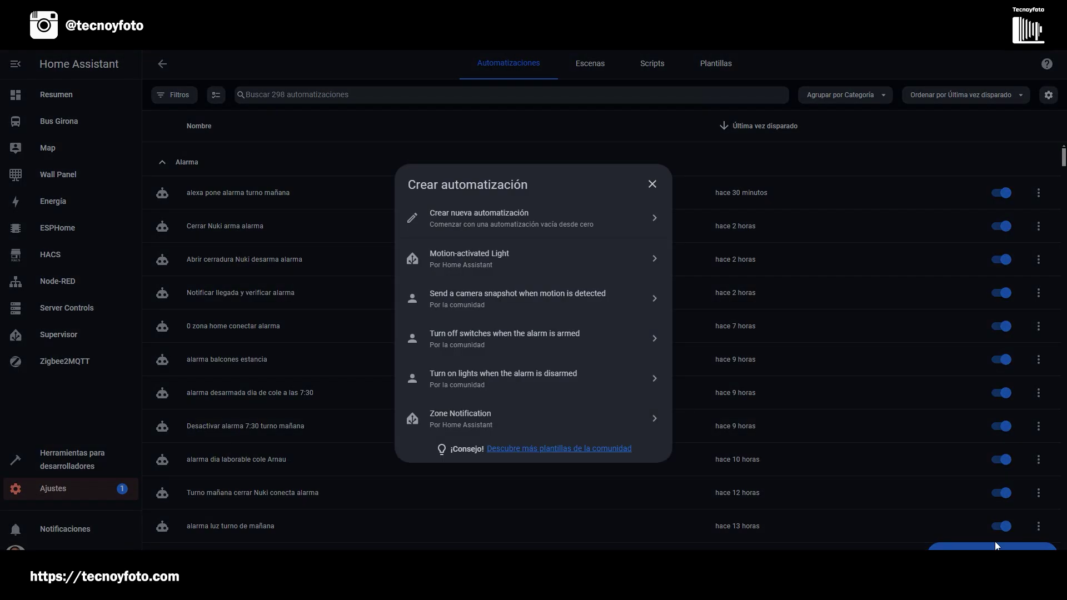
pyautogui.click(467, 214)
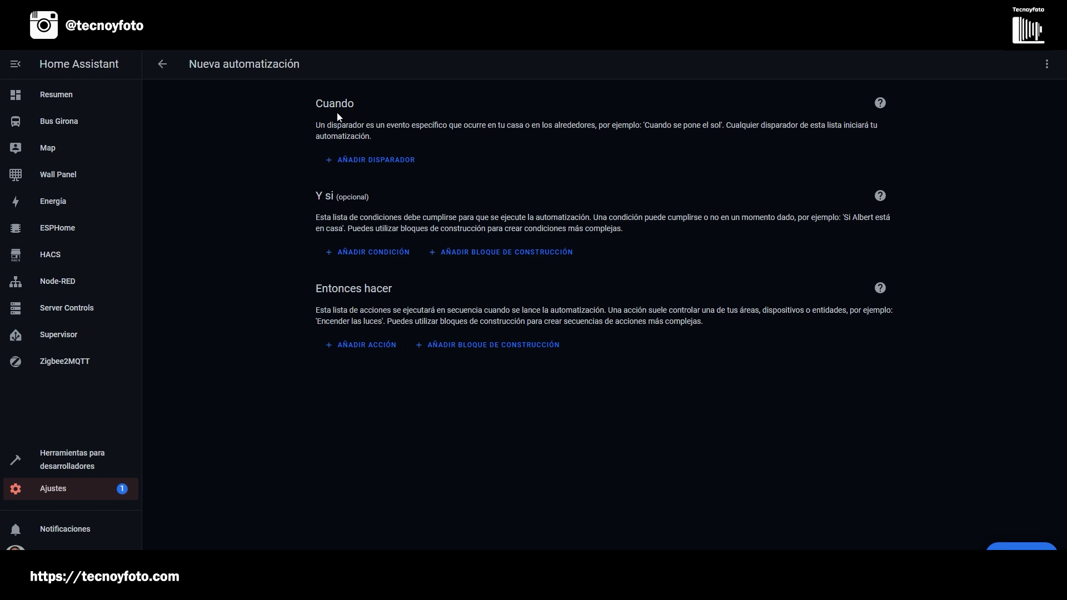
pyautogui.click(359, 162)
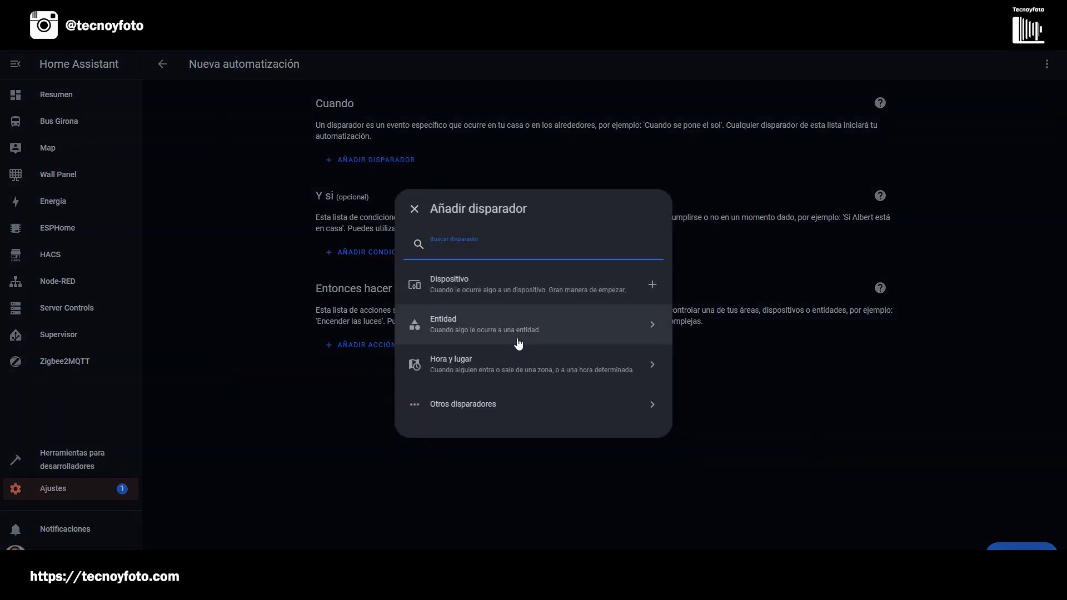
pyautogui.click(462, 325)
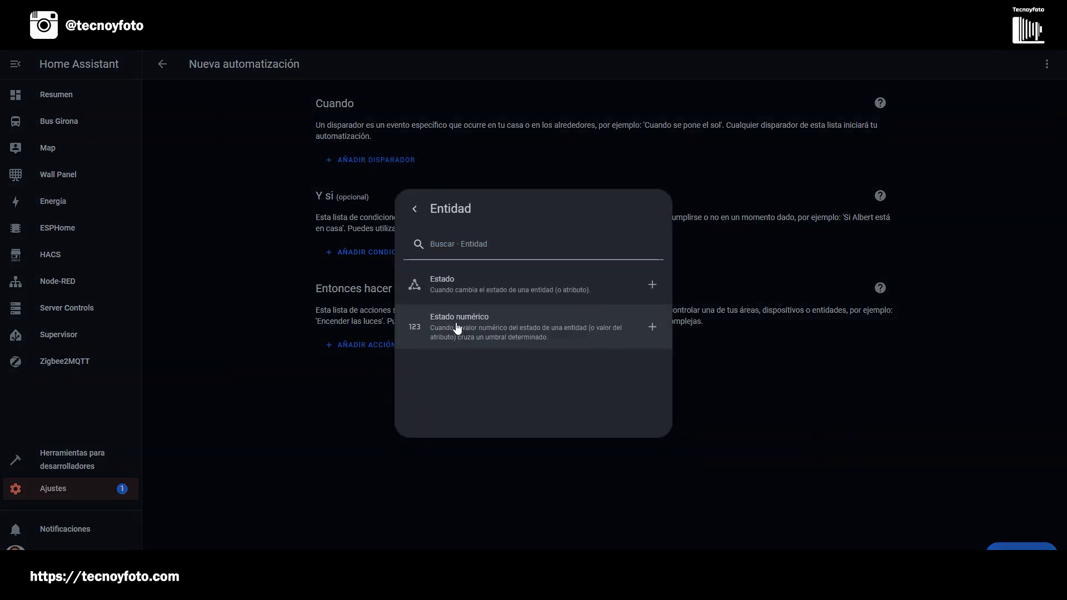
pyautogui.click(448, 281)
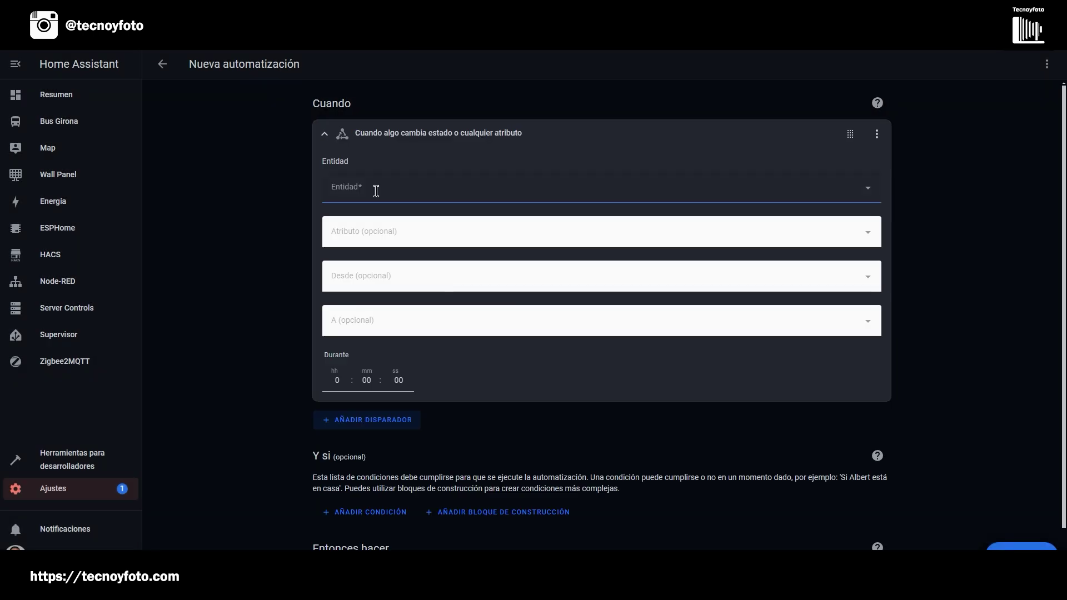
# Make the trigger fire when the entity Pasillo Aqara P1 Ocupación changes to Detectado
pyautogui.click(376, 190)
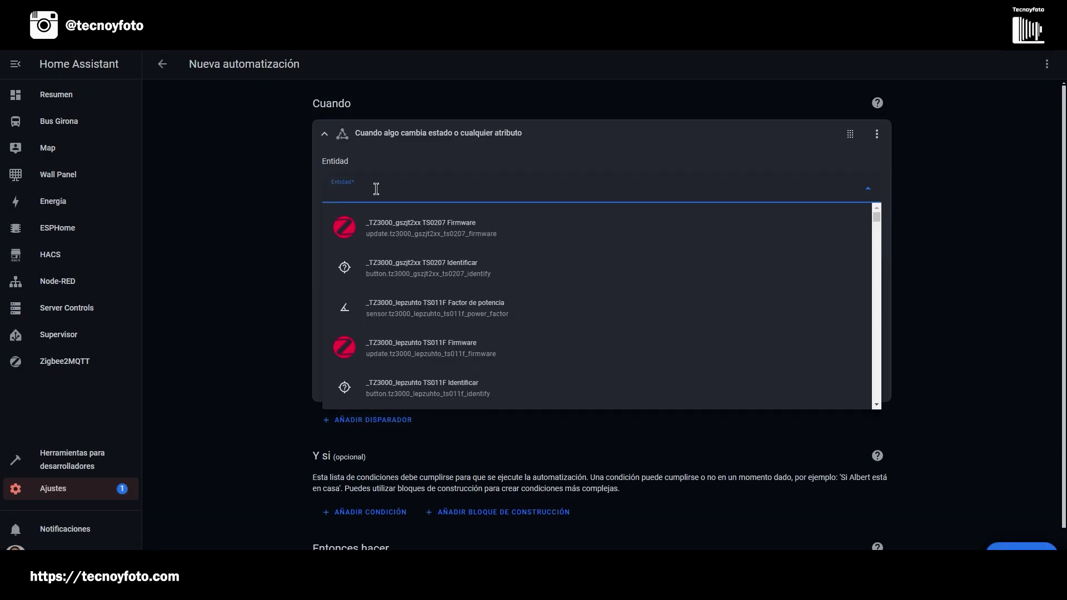
pyautogui.write('pasi')
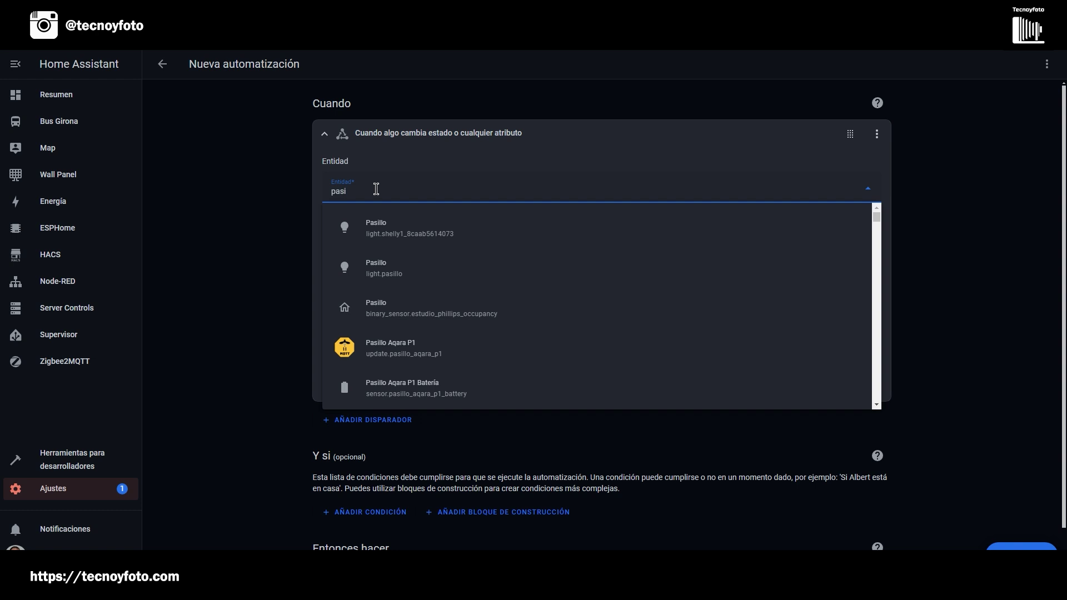
pyautogui.write('llo')
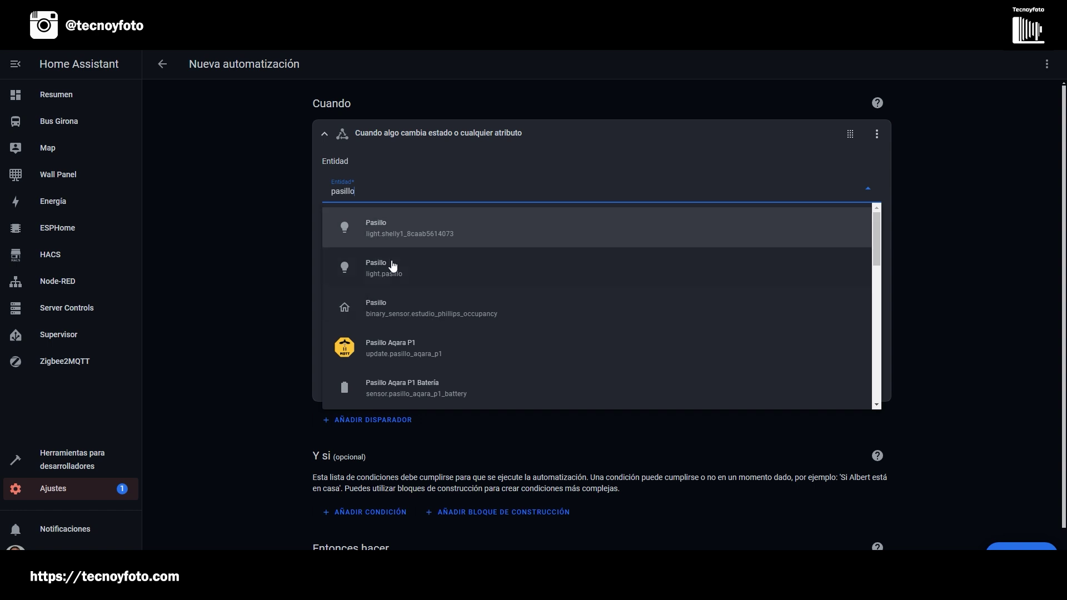
pyautogui.scroll(-3, 393, 265)
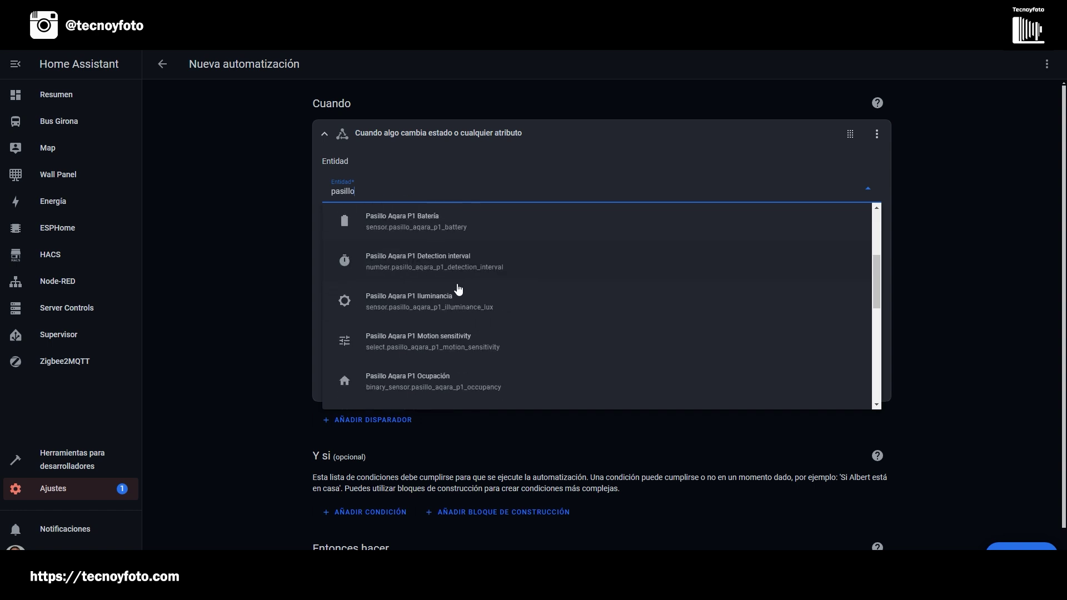
pyautogui.scroll(-2, 419, 301)
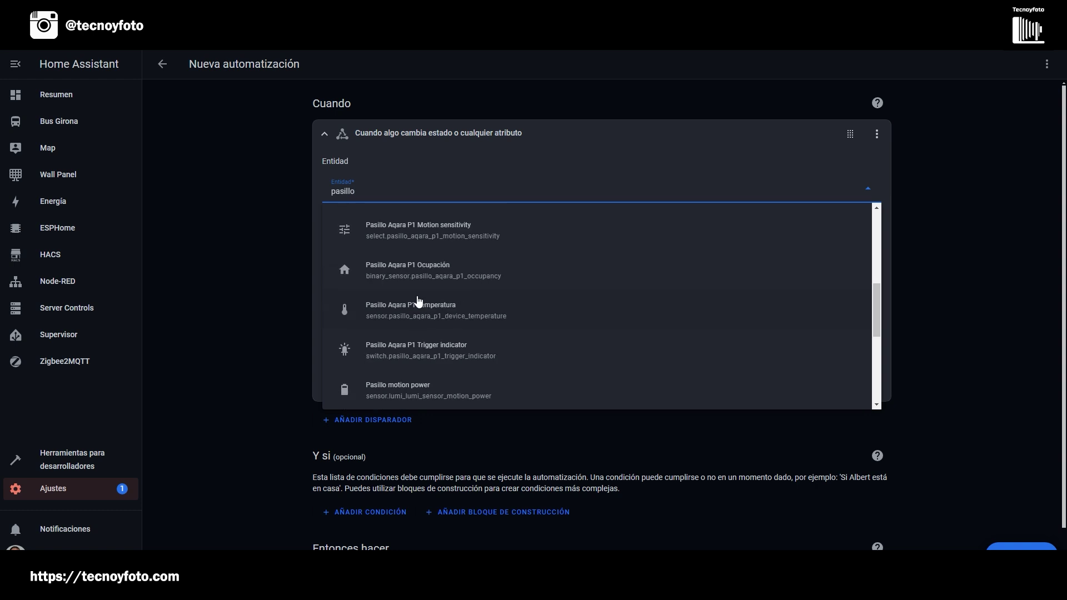
pyautogui.scroll(-1, 419, 301)
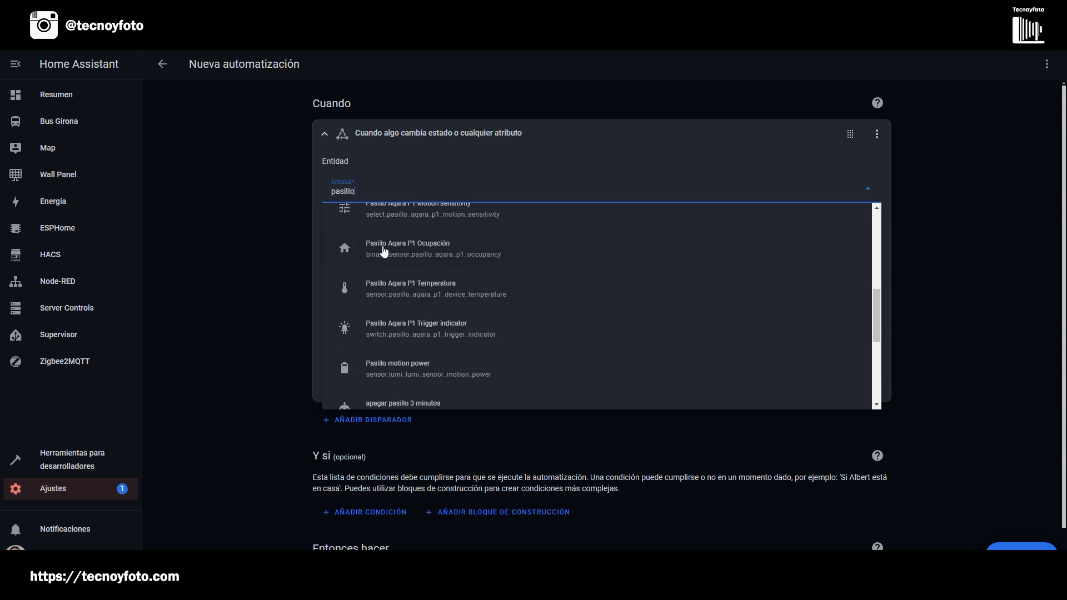
pyautogui.click(382, 249)
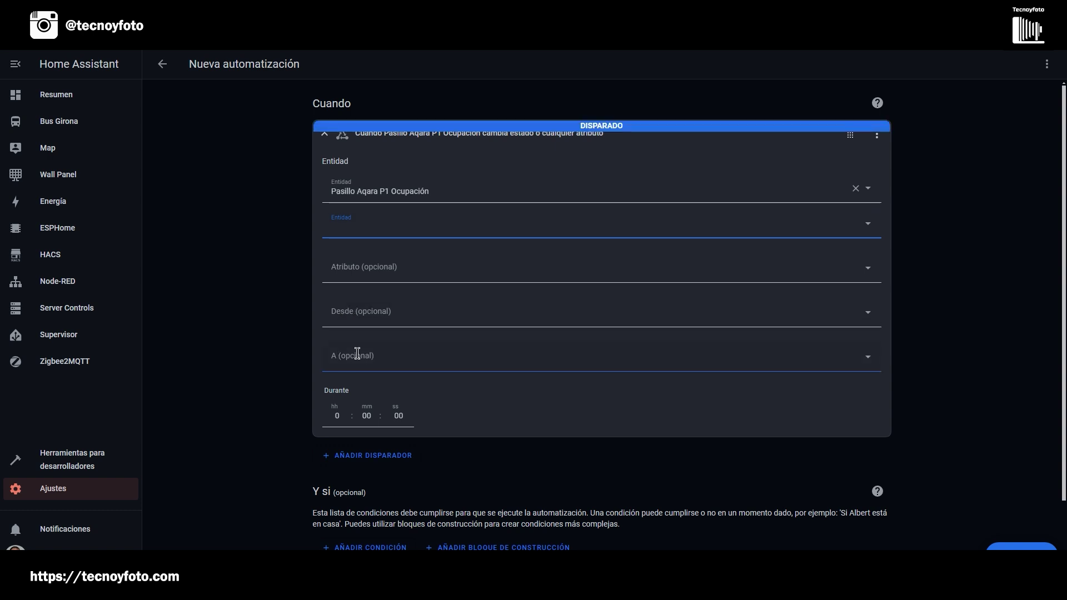
pyautogui.click(701, 350)
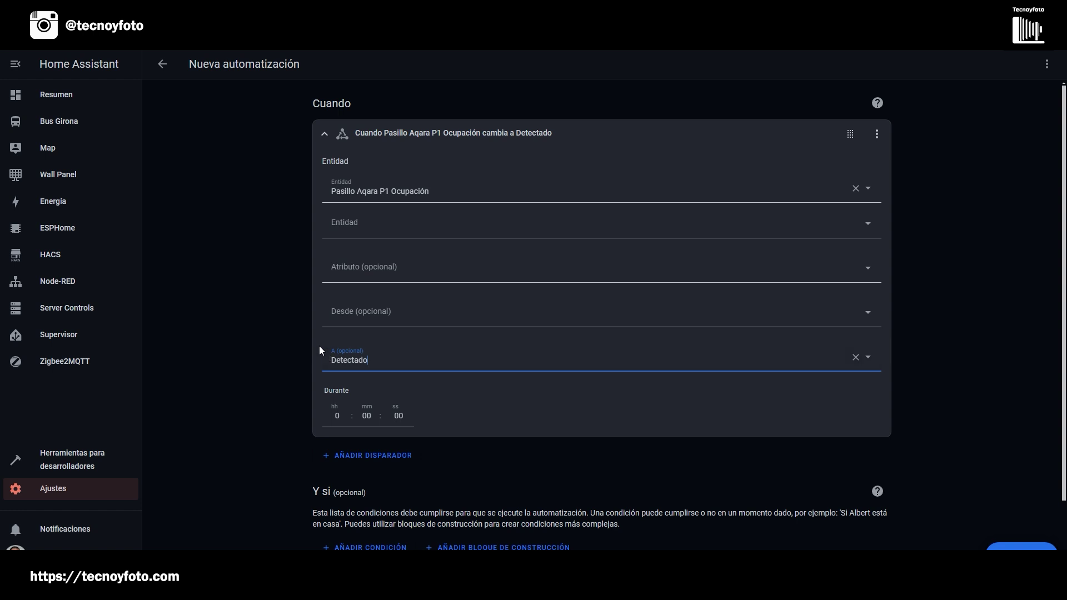
# Add a light action of the type Encender to the automation's Entonces hacer section
pyautogui.scroll(-2, 245, 329)
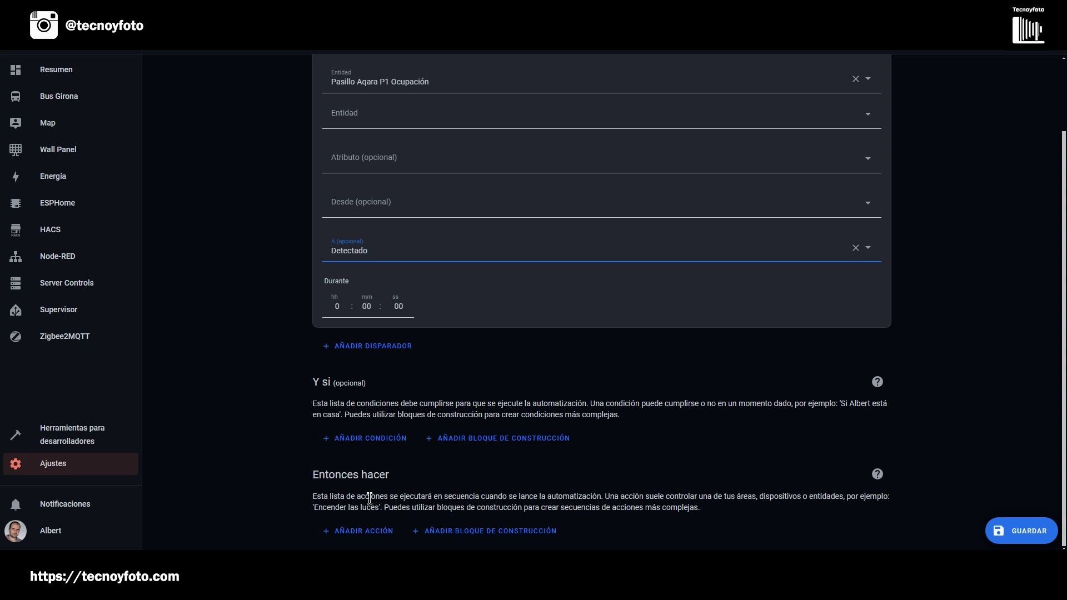
pyautogui.click(358, 533)
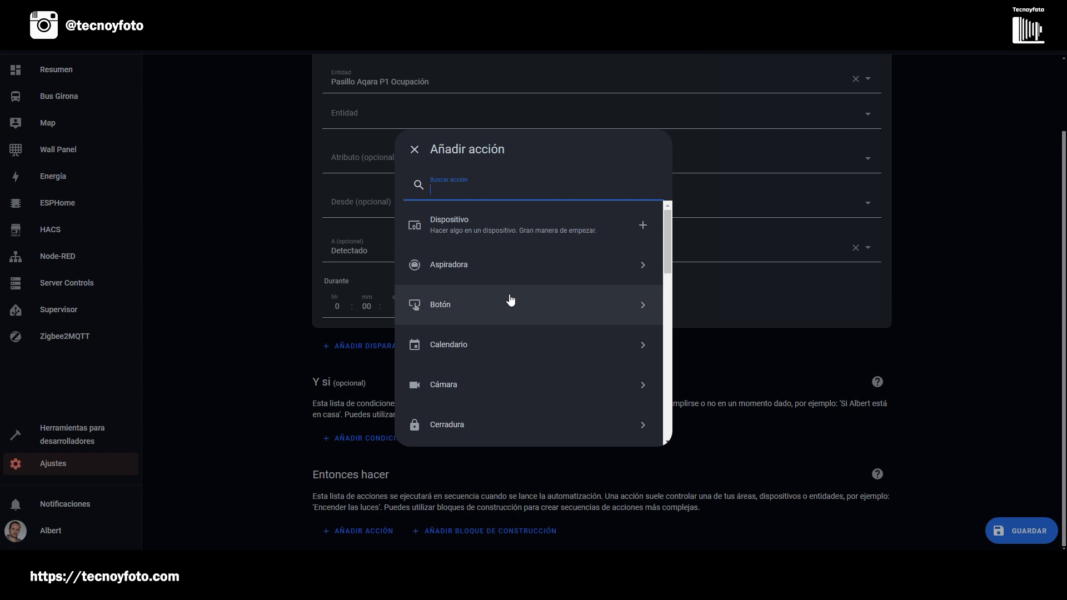
pyautogui.scroll(-2, 515, 295)
pyautogui.scroll(-4, 514, 296)
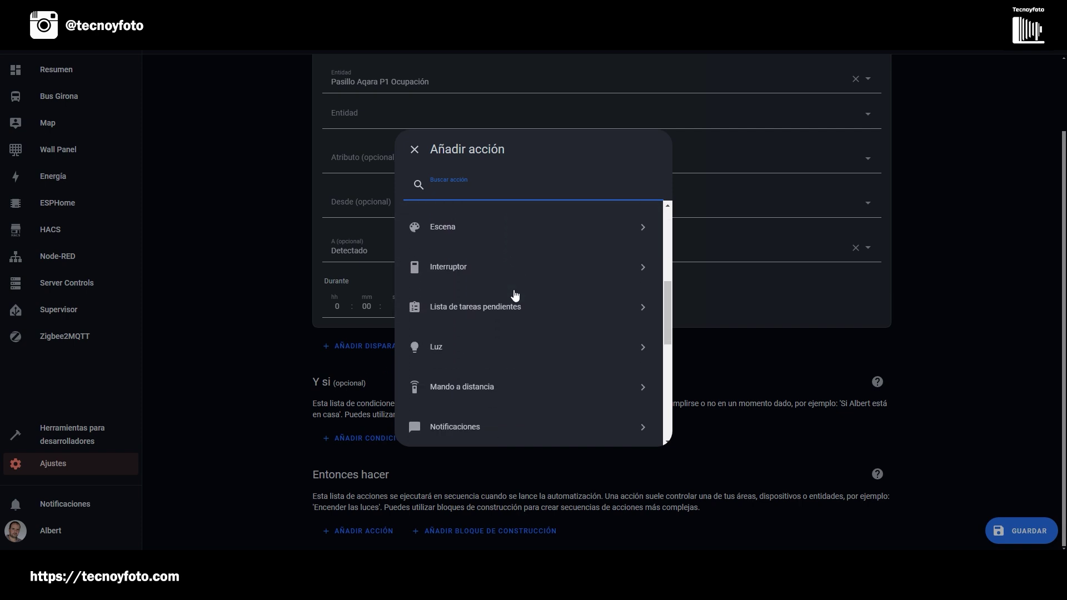
pyautogui.click(436, 349)
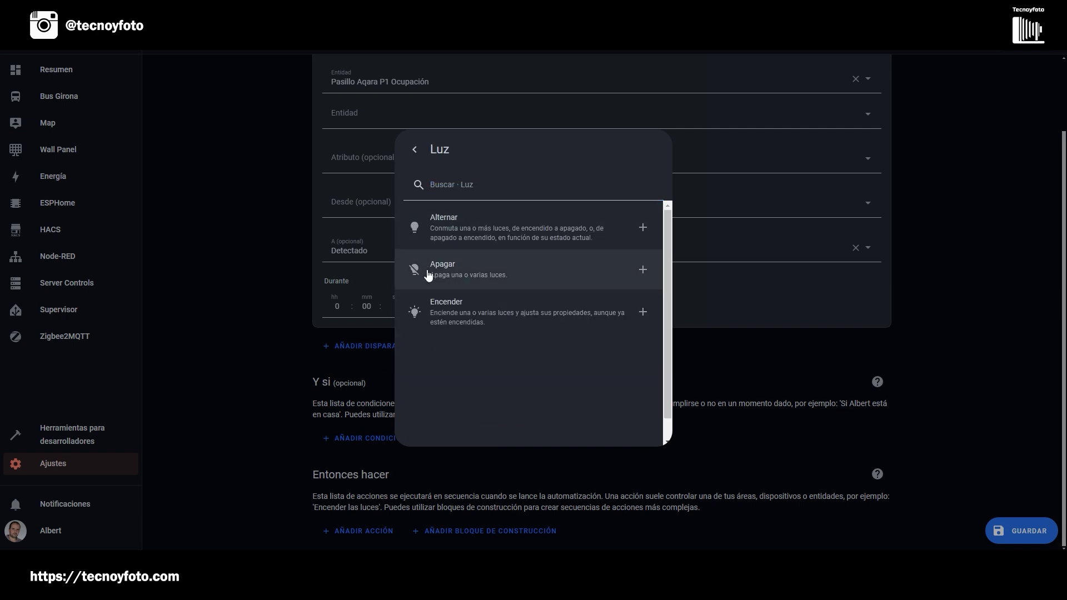
pyautogui.click(449, 312)
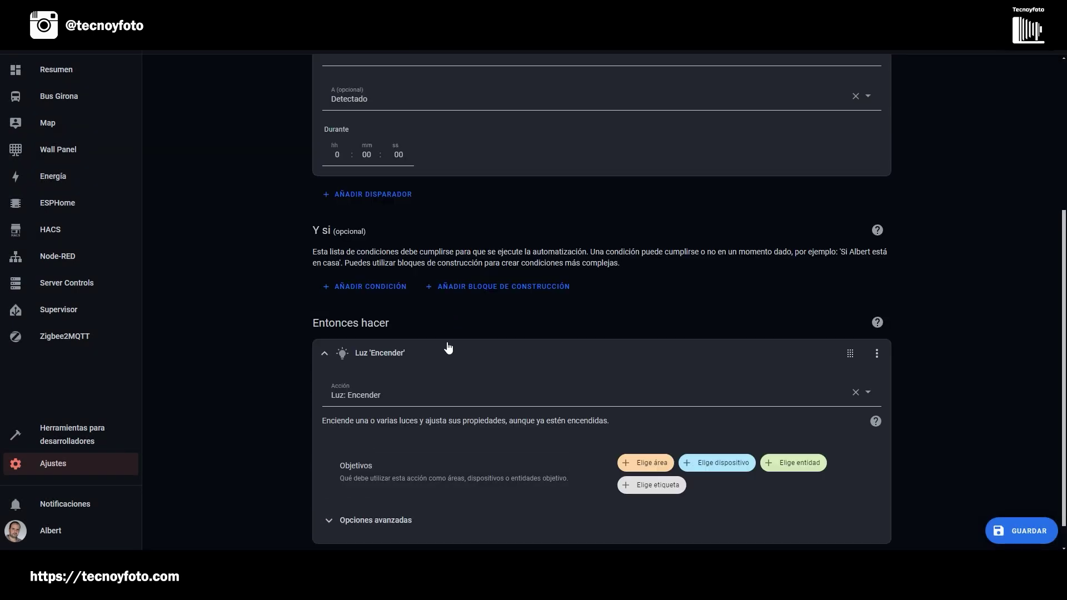
pyautogui.scroll(-1, 466, 373)
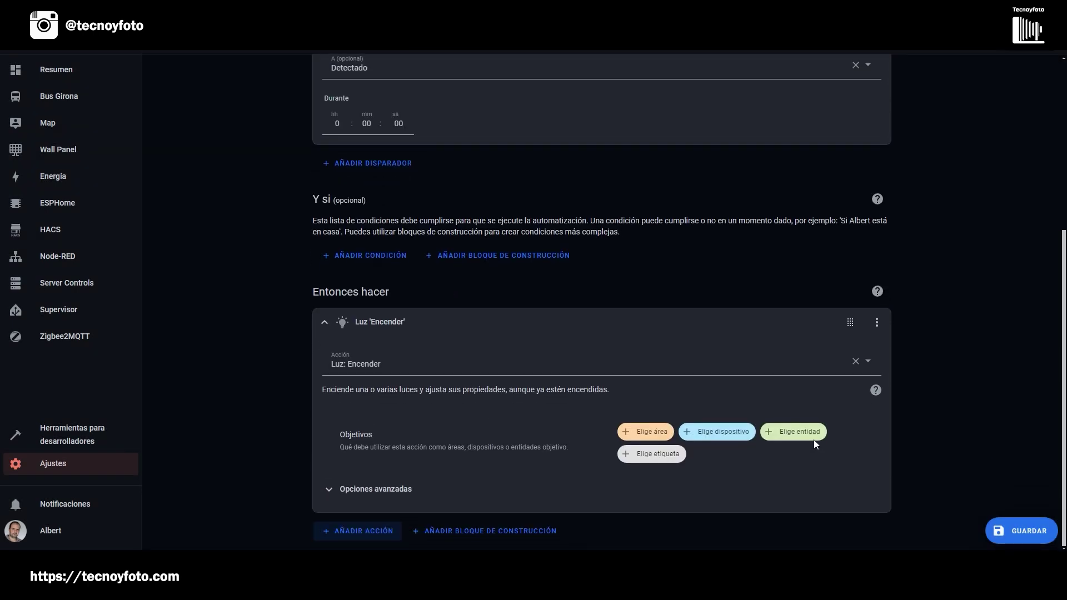
# Set the entity Labarra as the target of the Luz: Encender action
pyautogui.click(786, 438)
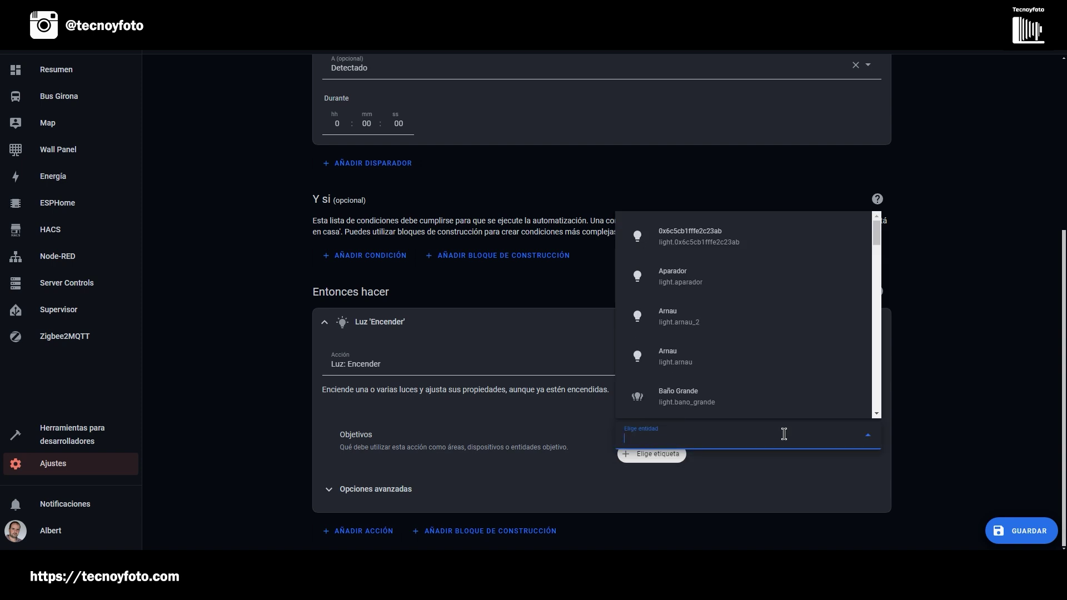
pyautogui.write('laba')
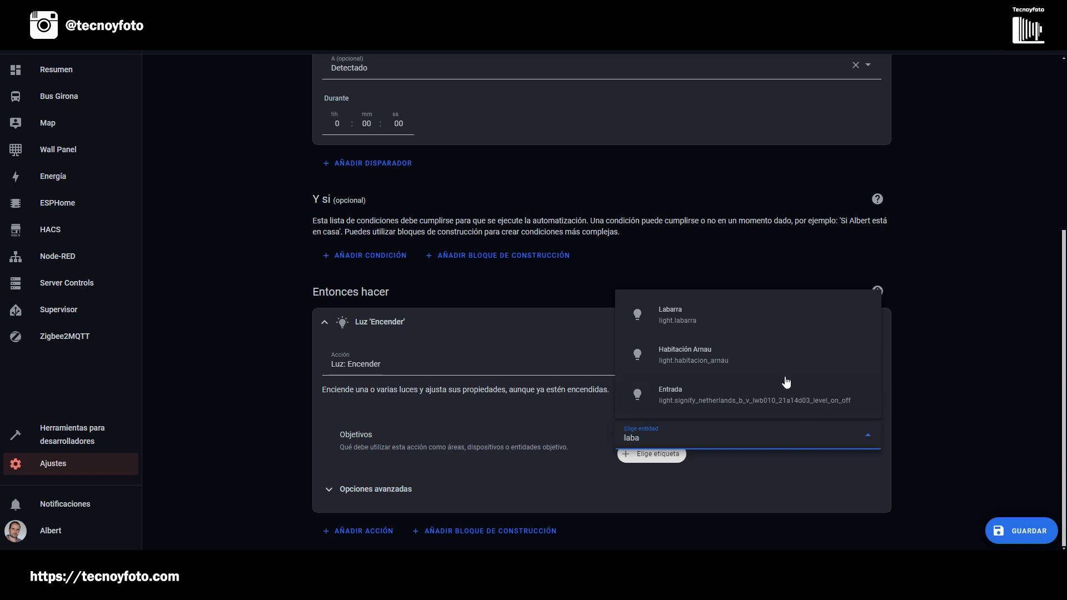
pyautogui.click(669, 305)
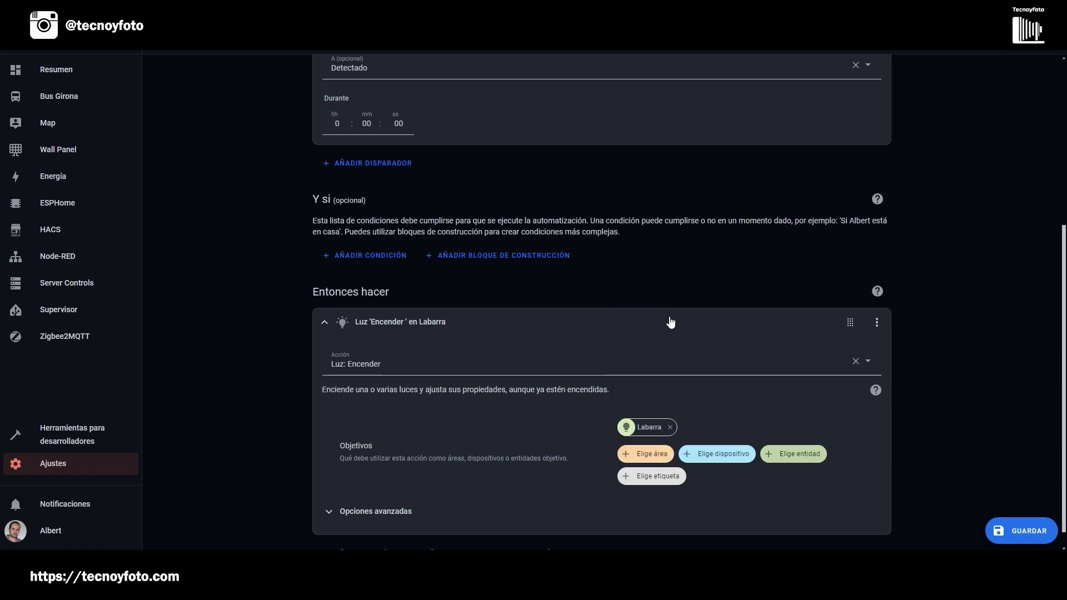
pyautogui.scroll(4, 404, 268)
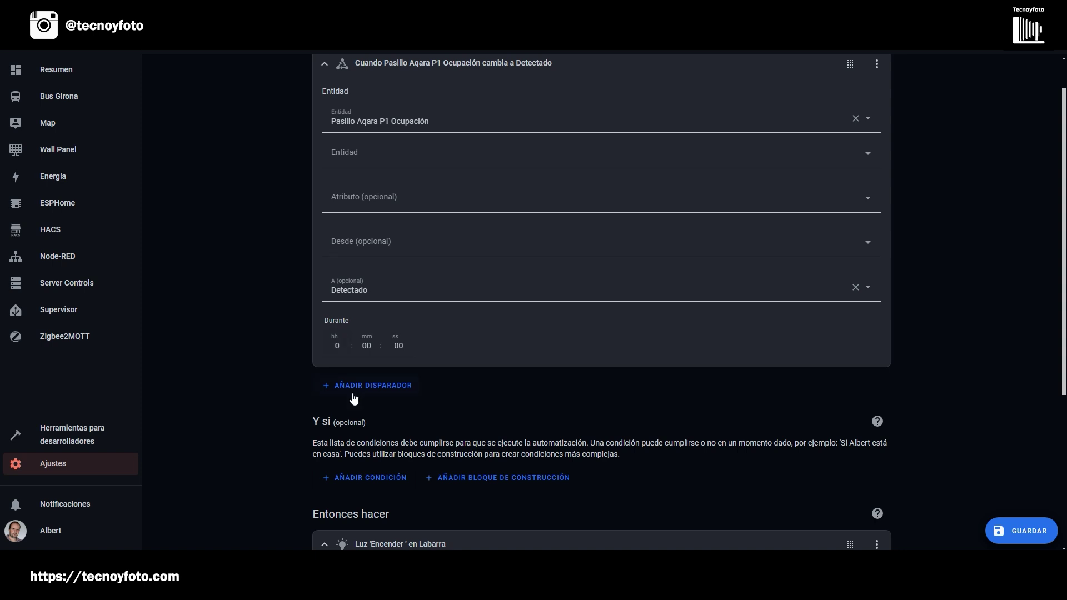
pyautogui.scroll(-4, 353, 399)
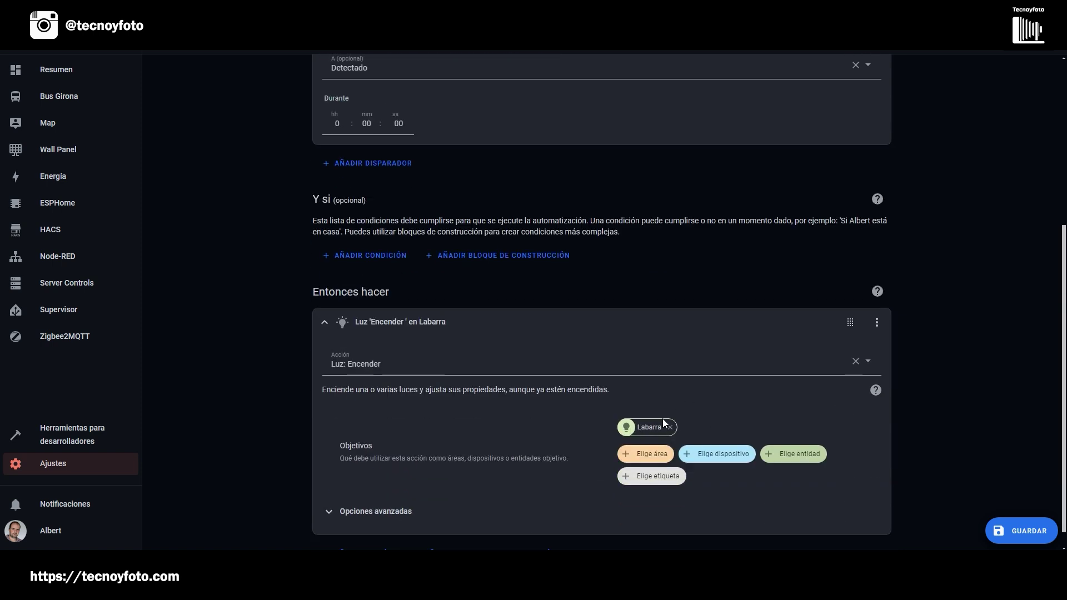
# Save the automation under the name "motion pasillo enciende labarra"
pyautogui.click(1027, 531)
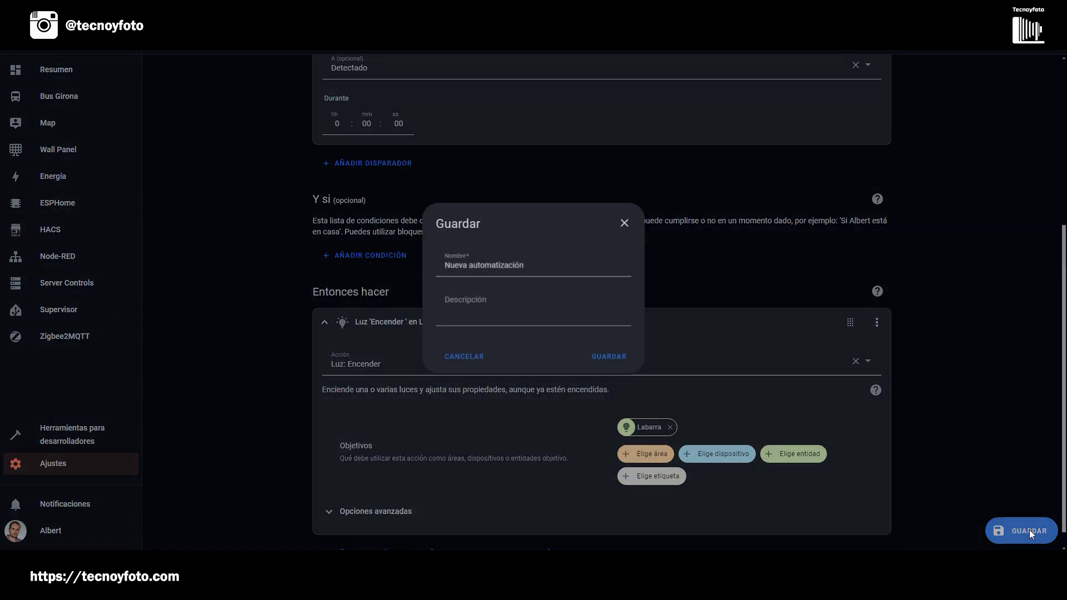
pyautogui.press('BackSpace')
pyautogui.press('BackSpace')
pyautogui.press('BackSpace')
pyautogui.press('BackSpace')
pyautogui.press('BackSpace')
pyautogui.press('BackSpace')
pyautogui.press('BackSpace')
pyautogui.press('BackSpace')
pyautogui.press('BackSpace')
pyautogui.press('BackSpace')
pyautogui.press('BackSpace')
pyautogui.press('BackSpace')
pyautogui.press('BackSpace')
pyautogui.press('BackSpace')
pyautogui.press('BackSpace')
pyautogui.press('BackSpace')
pyautogui.press('BackSpace')
pyautogui.press('BackSpace')
pyautogui.press('BackSpace')
pyautogui.press('BackSpace')
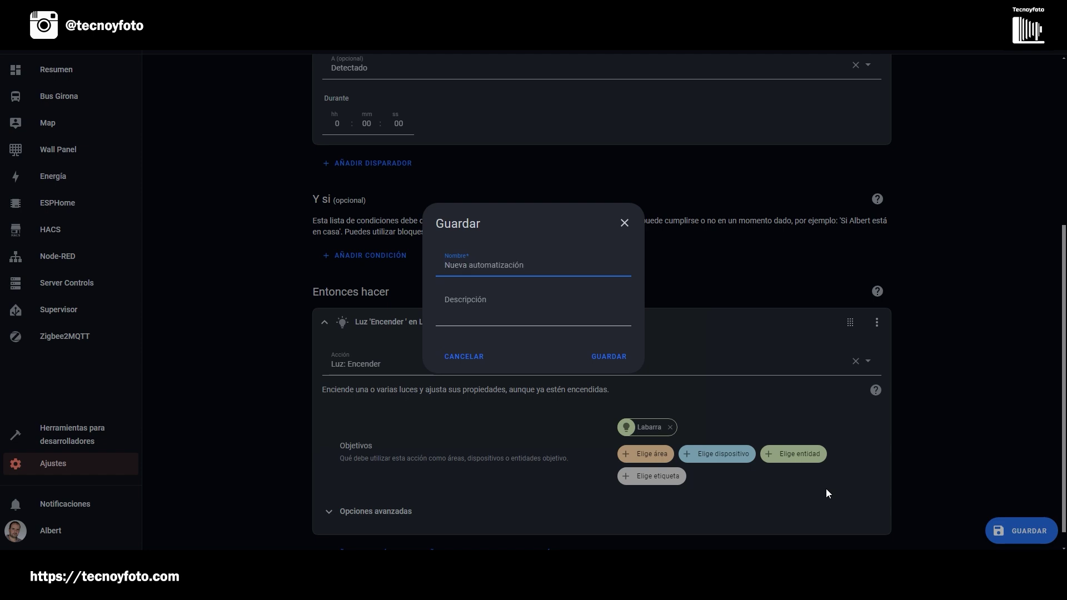
pyautogui.write('motion pasillo encie')
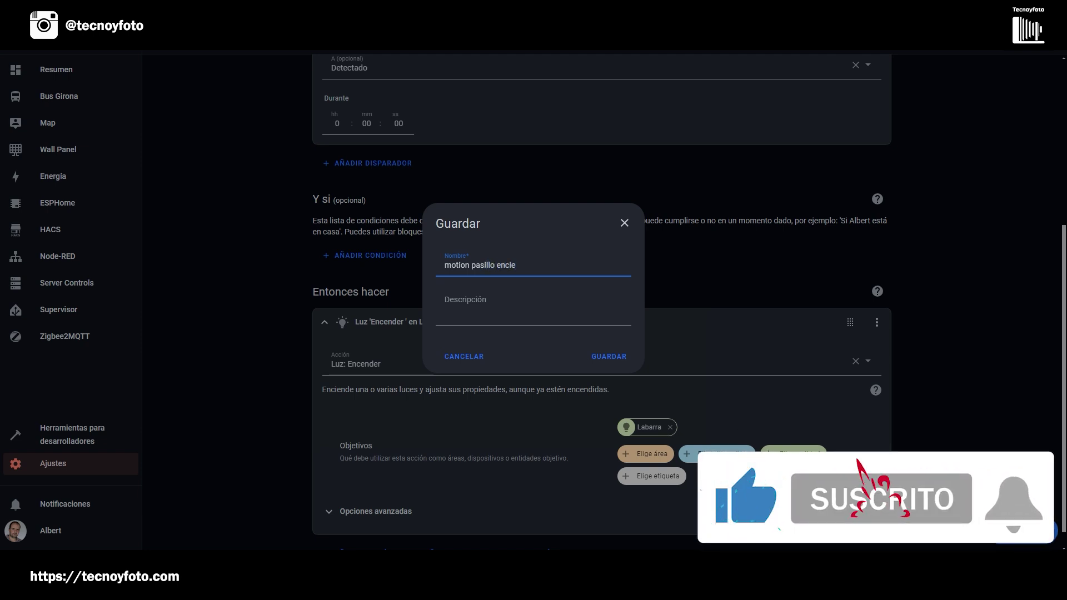
pyautogui.write('nde la barr')
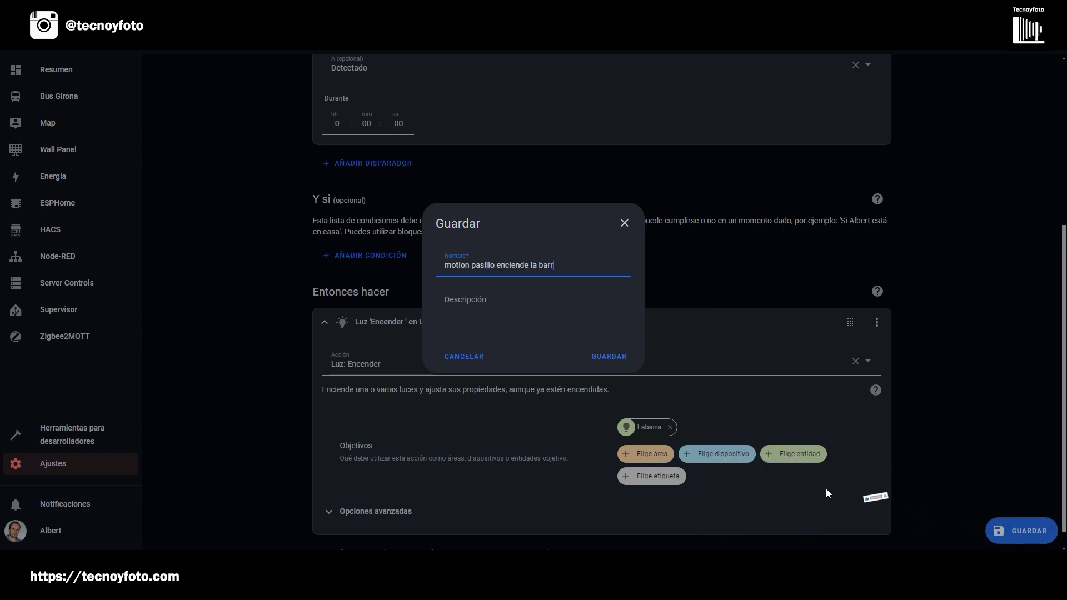
pyautogui.write('barra')
pyautogui.click(614, 356)
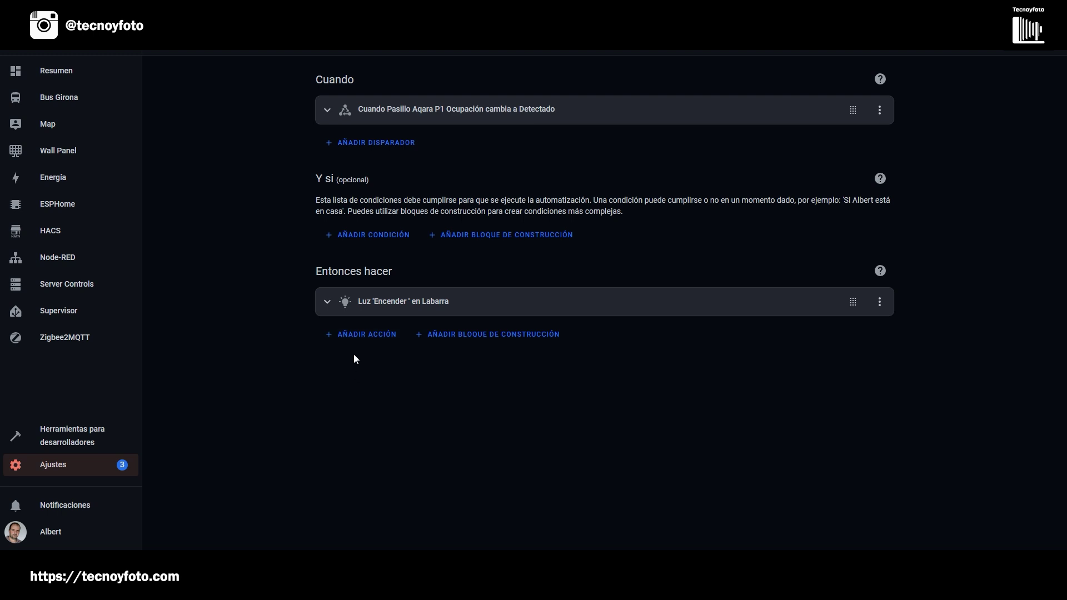
# Add a time delay action (Esperar a que pase el tiempo) of 5 seconds after the turn-on action
pyautogui.click(364, 336)
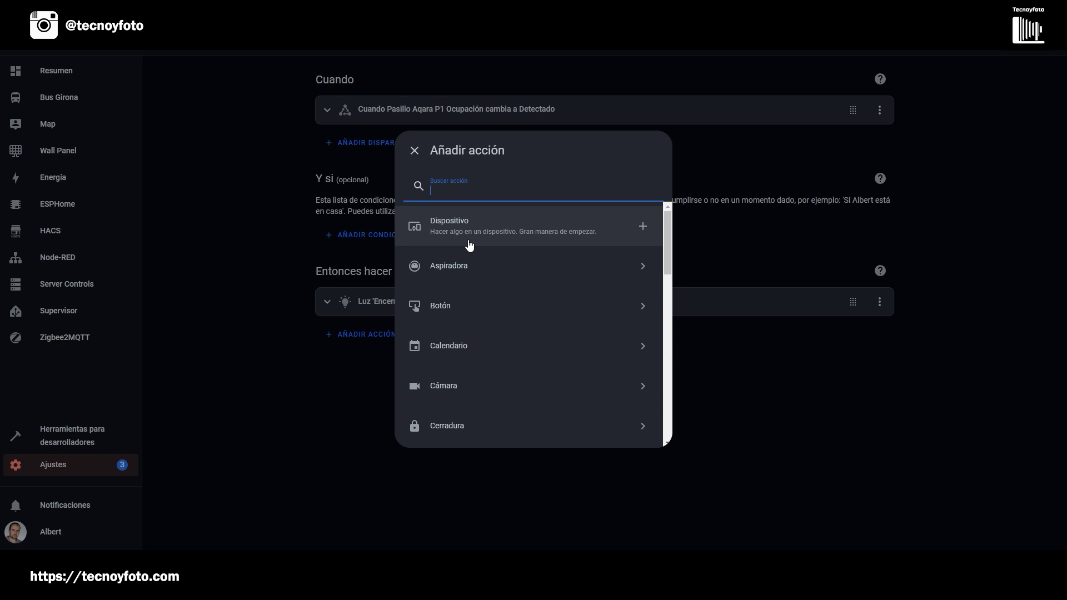
pyautogui.write('espe')
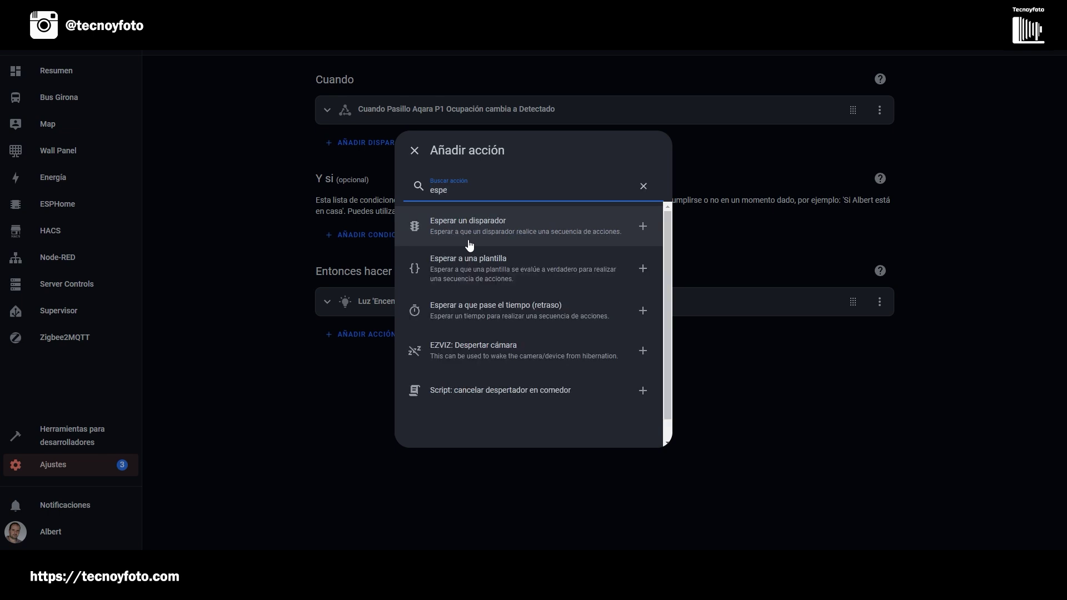
pyautogui.click(481, 312)
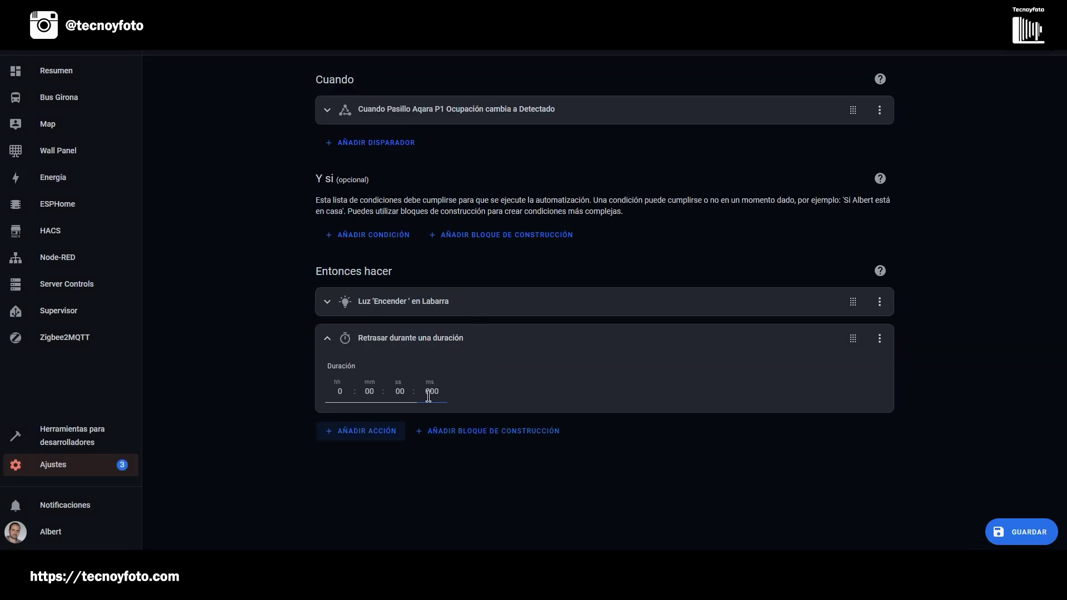
pyautogui.click(367, 393)
pyautogui.click(395, 391)
pyautogui.doubleClick(400, 392)
pyautogui.write('05')
pyautogui.click(417, 473)
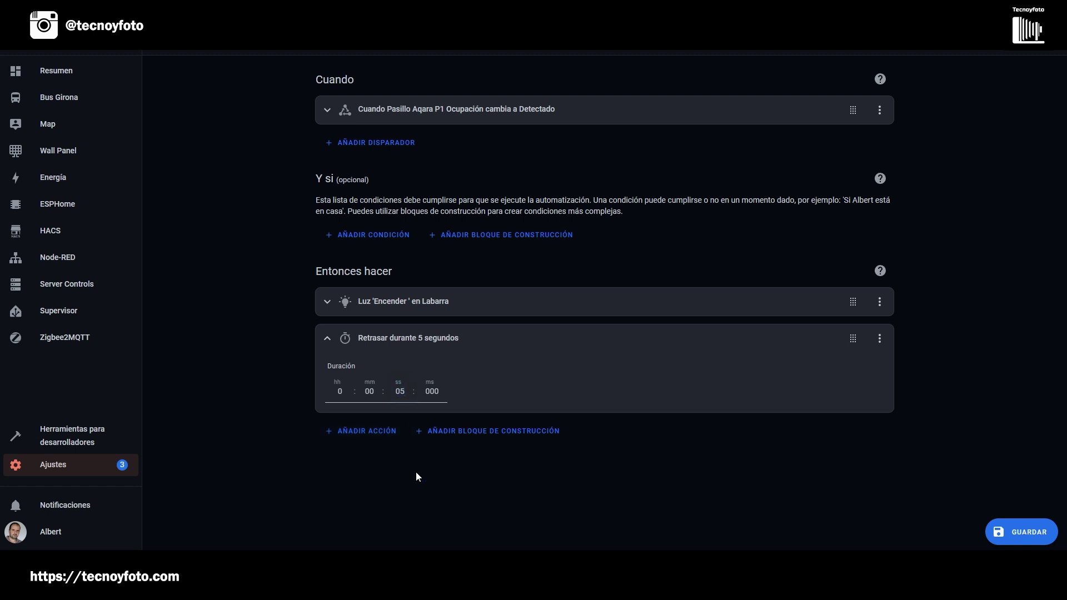
# Add a Luz: Apagar action targeting the entity Labarra after the delay, and save the automation
pyautogui.click(368, 431)
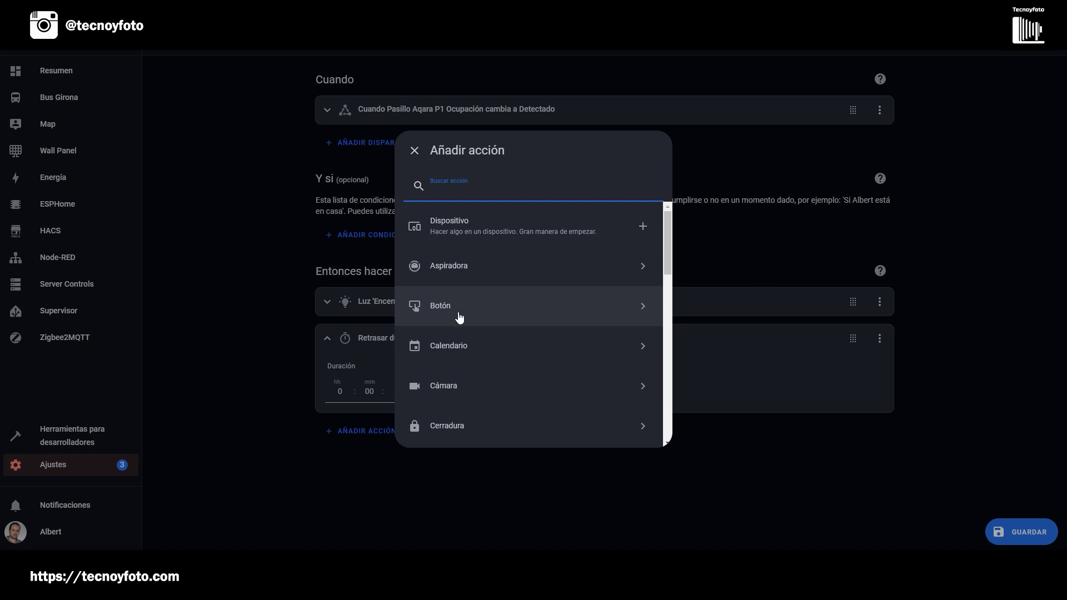
pyautogui.write('luz')
pyautogui.scroll(-1, 459, 312)
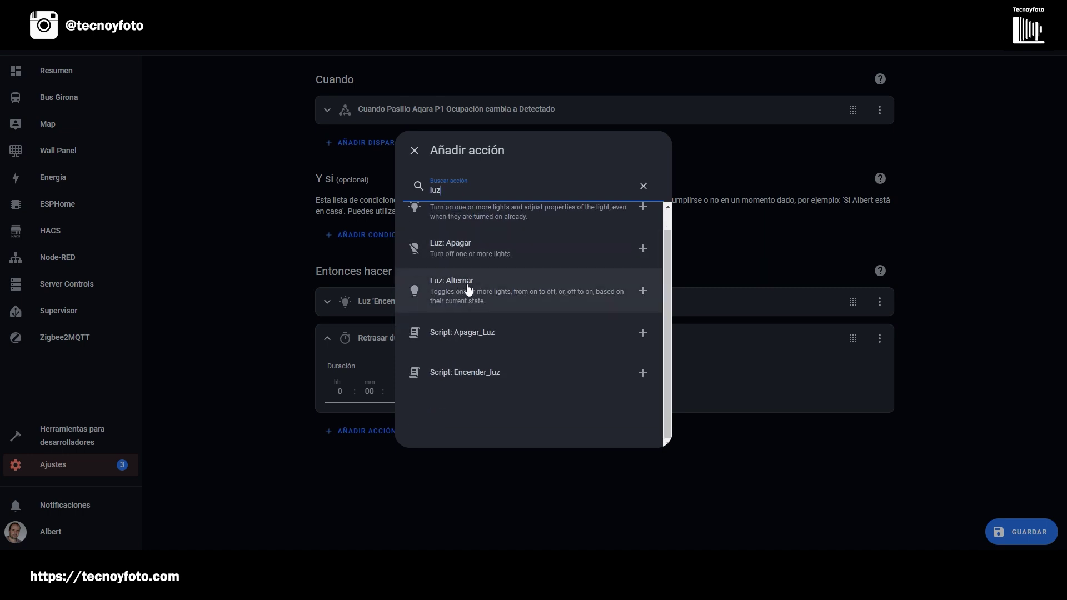
pyautogui.scroll(1, 467, 289)
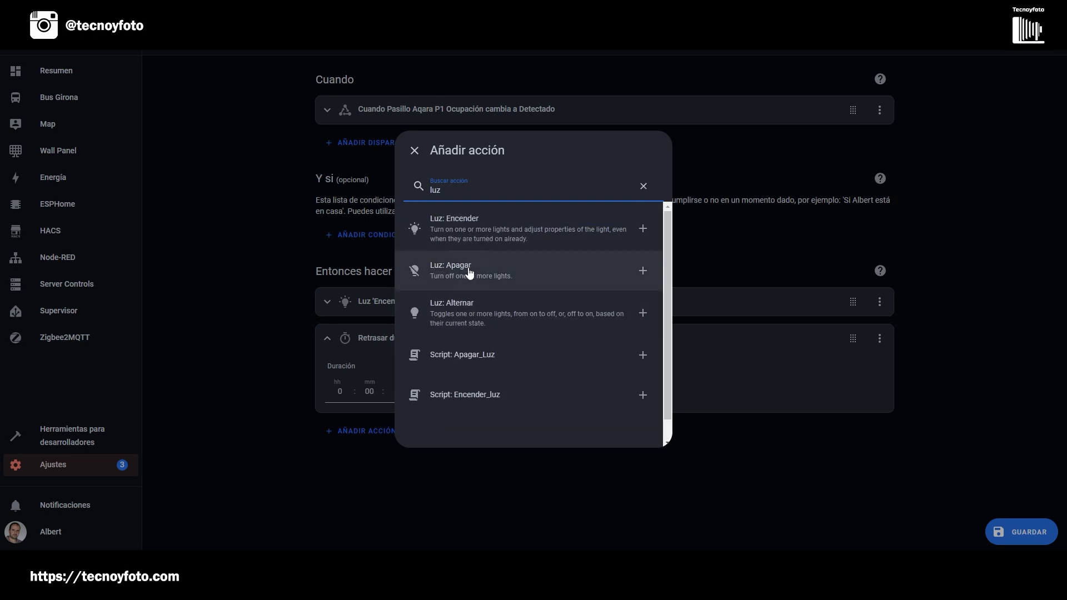
pyautogui.click(468, 271)
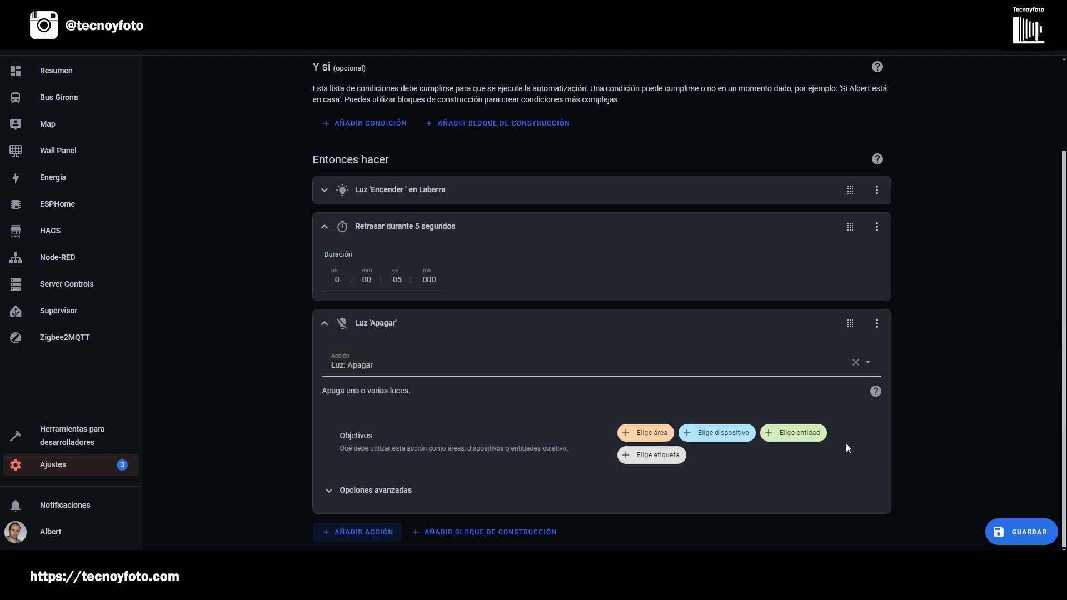
pyautogui.click(786, 432)
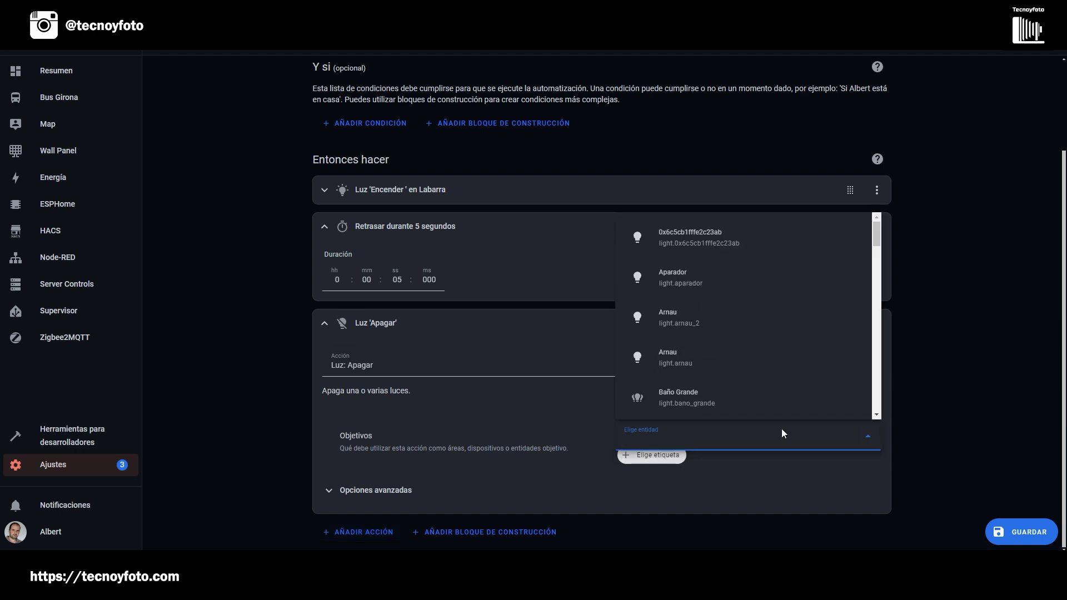
pyautogui.write('lab')
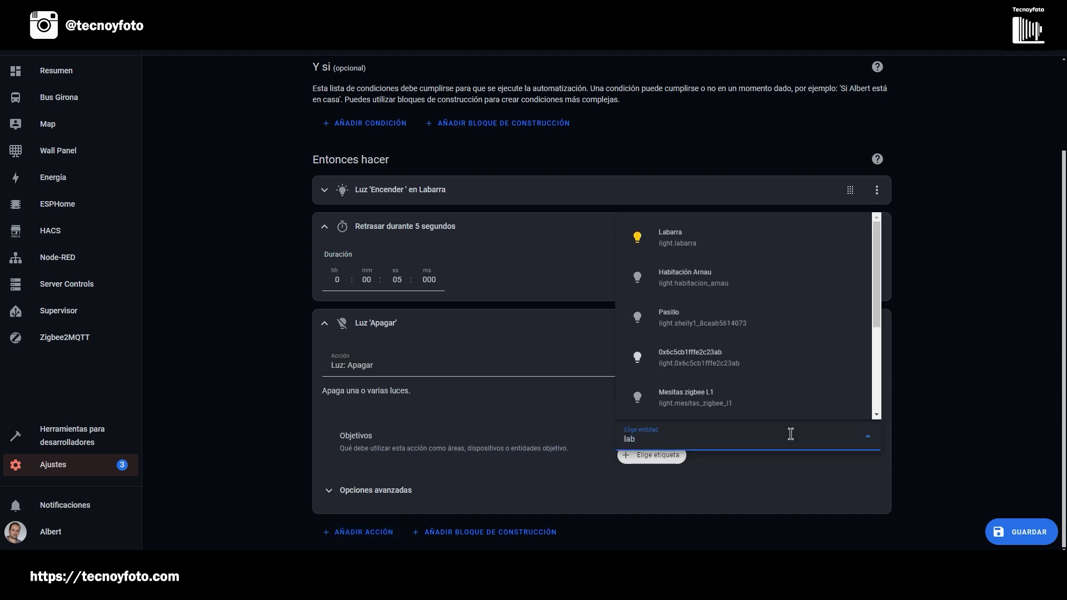
pyautogui.click(669, 238)
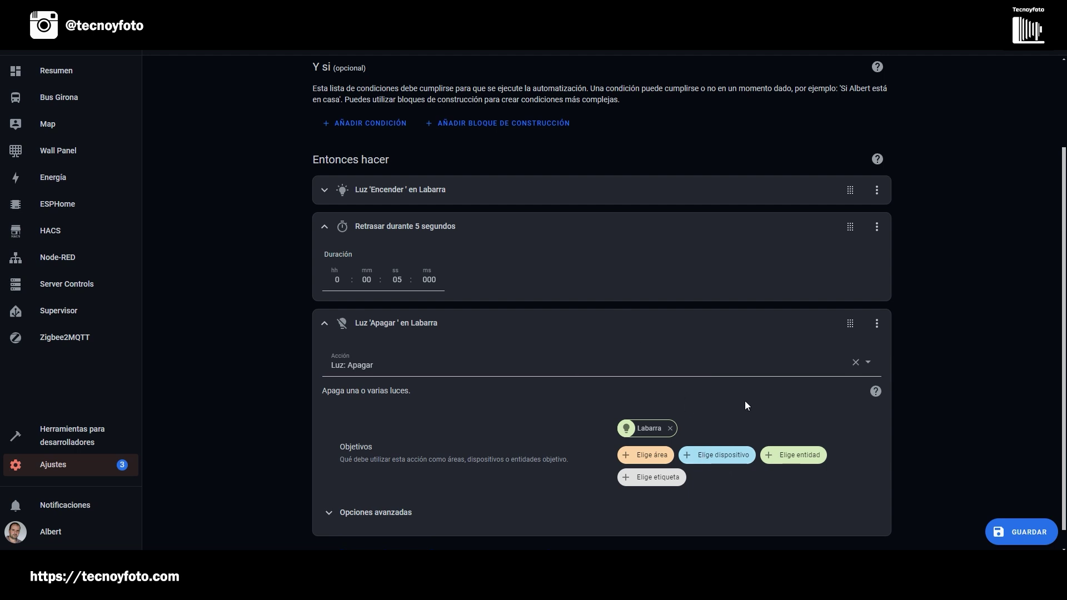
pyautogui.click(1024, 536)
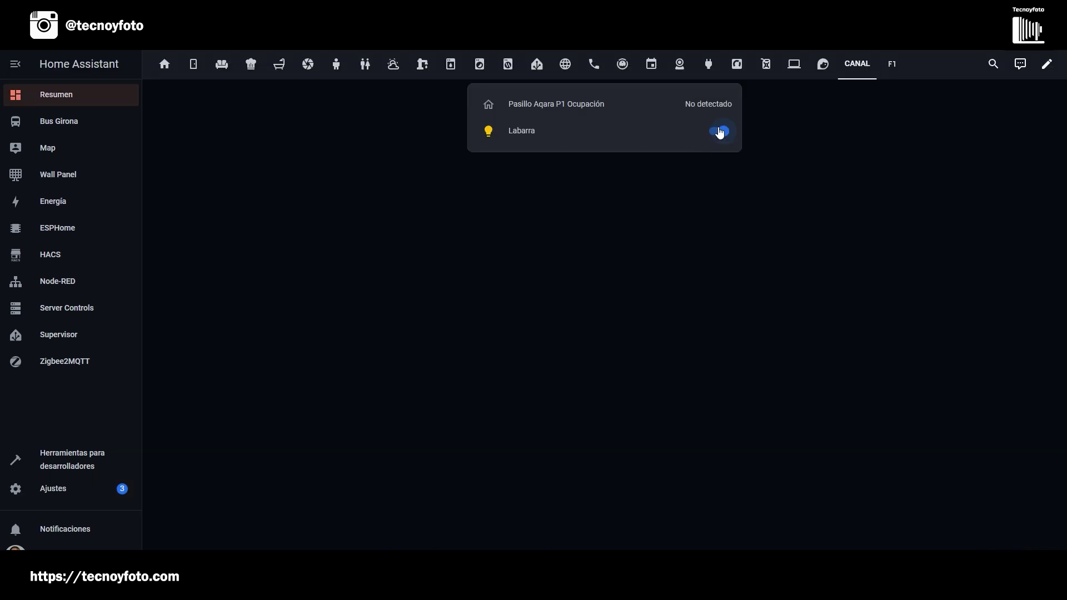
# Switch off the Labarra light on the CANAL dashboard, and collapse the expanded actions in the automation editor
pyautogui.click(720, 131)
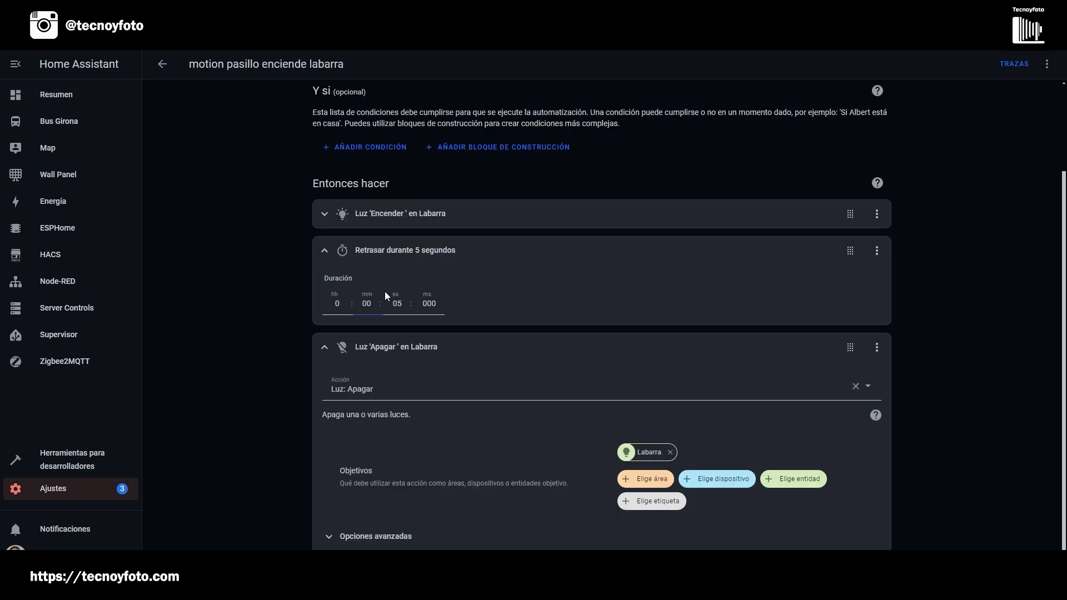
pyautogui.click(325, 250)
pyautogui.click(325, 325)
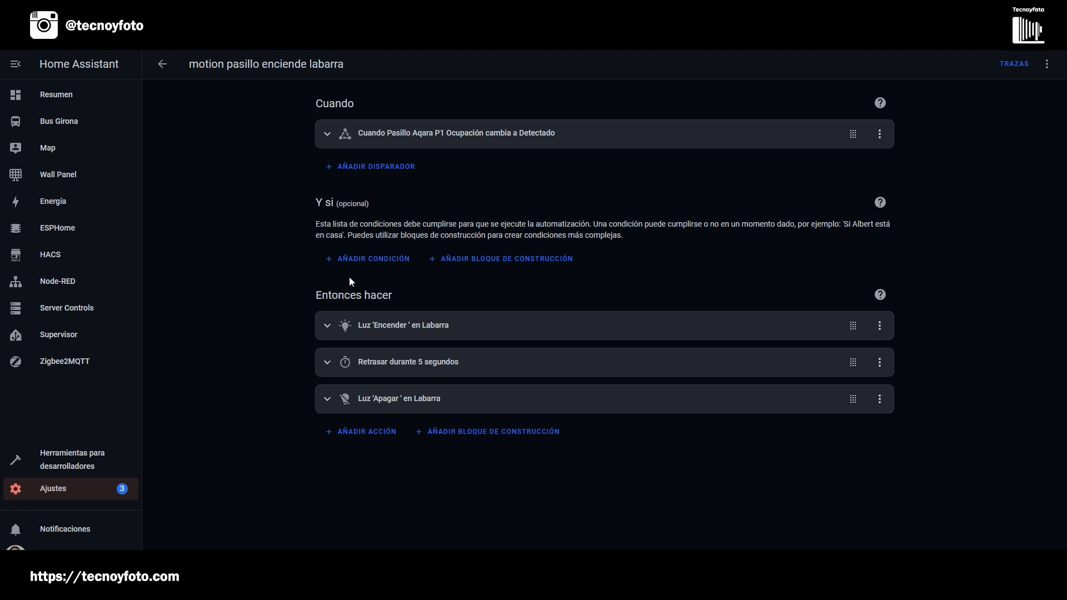
# Add an entity state condition to the Y si section with Day/Night as its entity
pyautogui.click(389, 266)
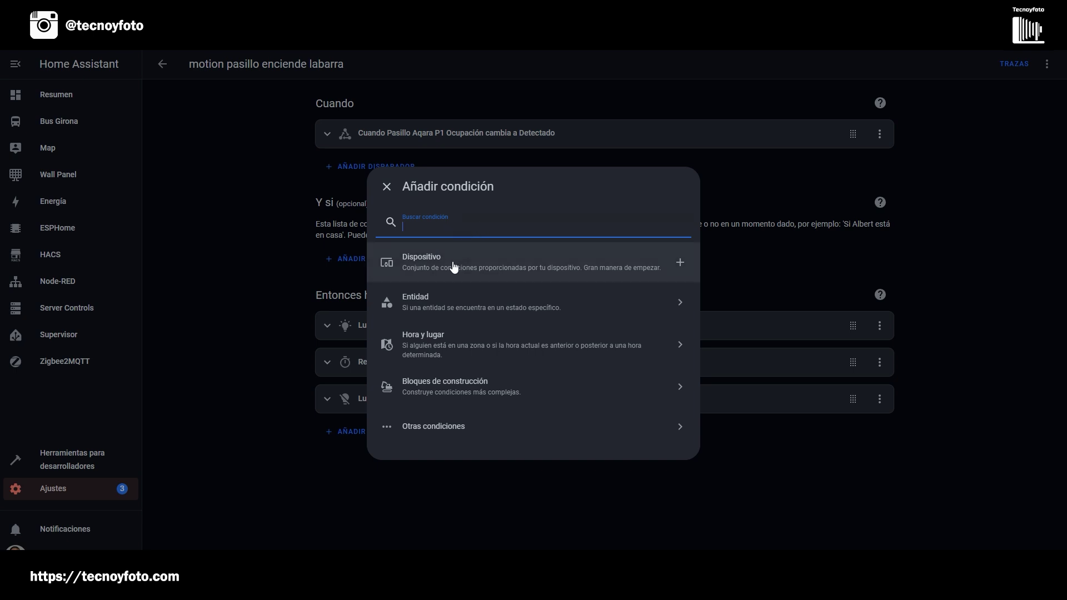
pyautogui.click(424, 301)
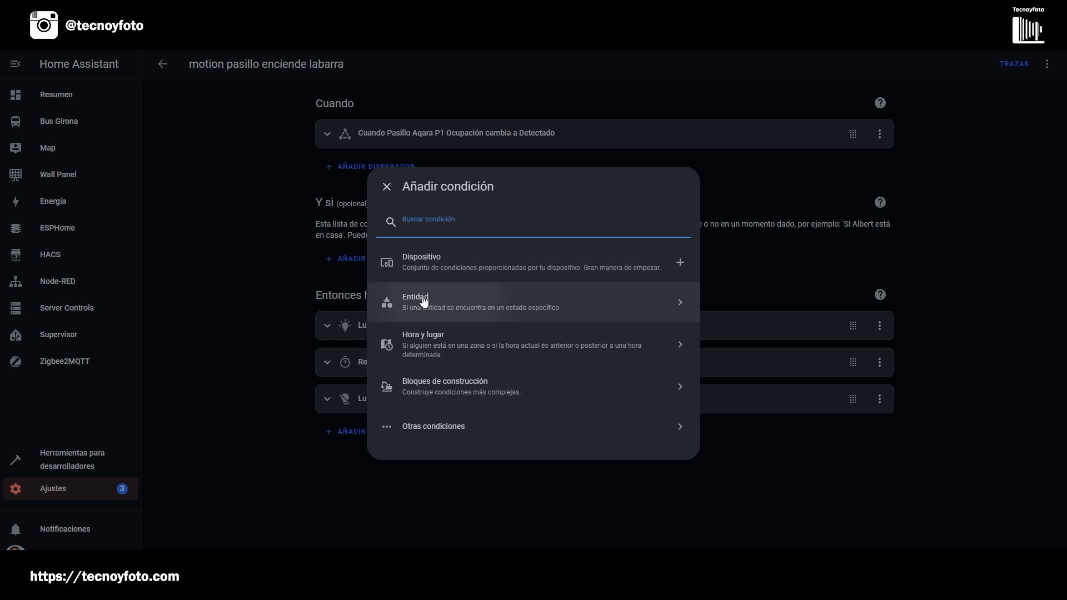
pyautogui.click(432, 272)
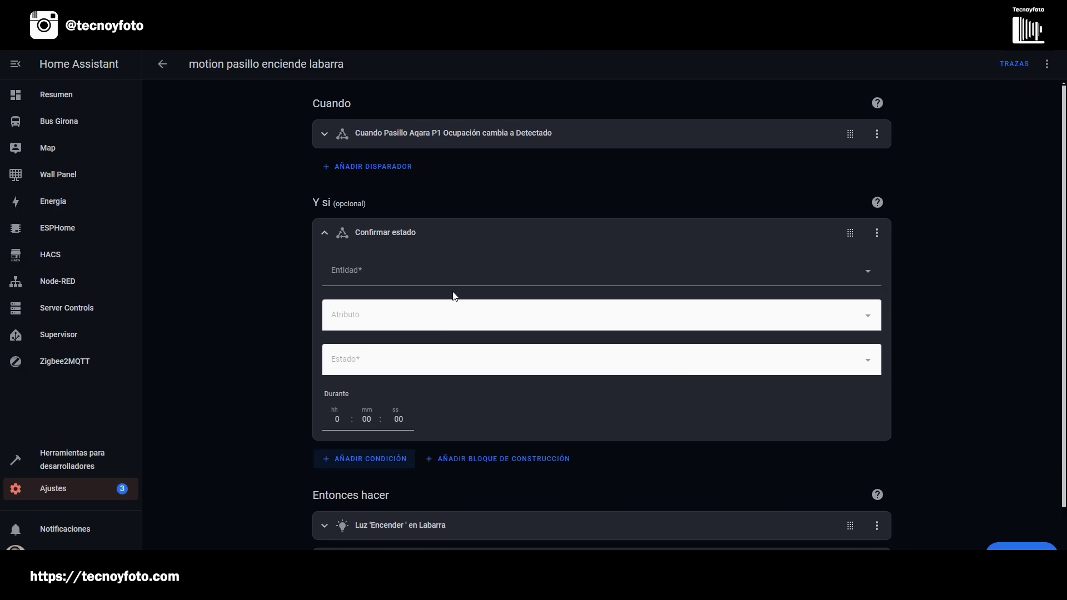
pyautogui.click(412, 276)
pyautogui.write('day')
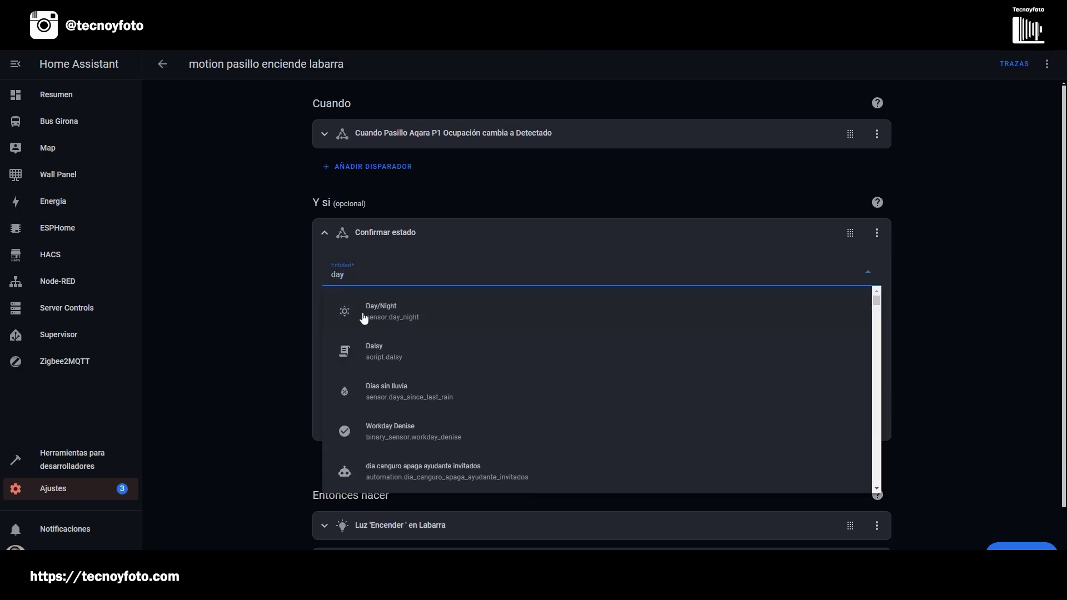
pyautogui.click(395, 314)
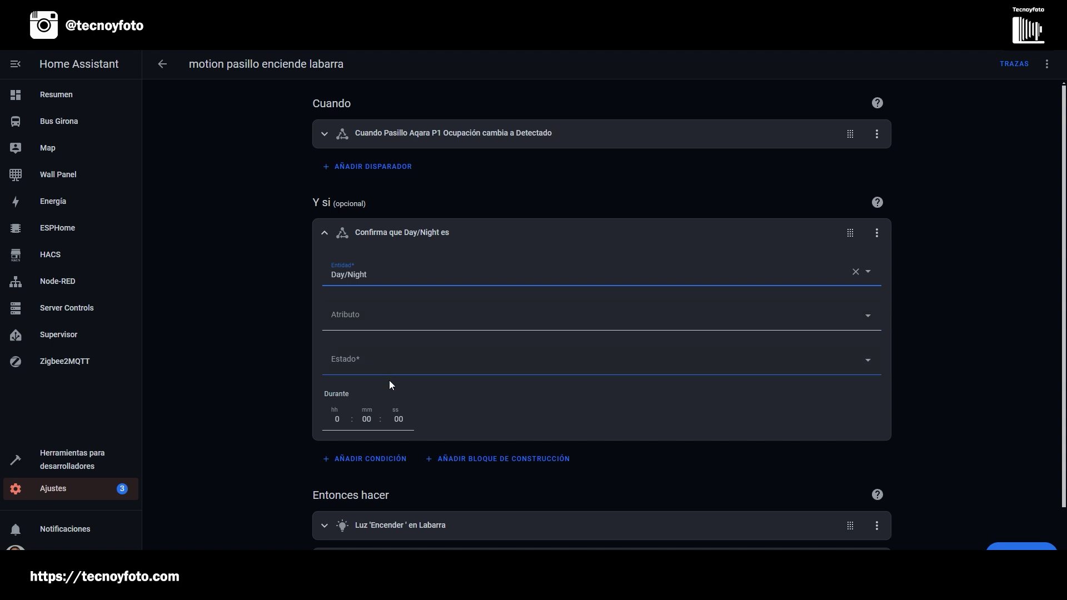
# Set the Day/Night condition's required state to Night and save the automation
pyautogui.click(371, 360)
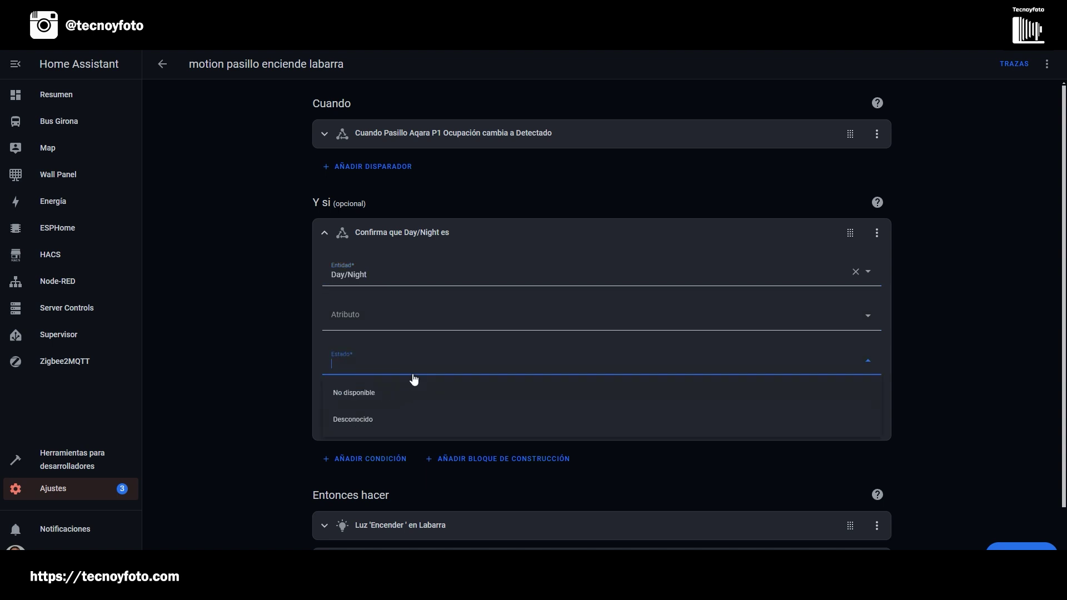
pyautogui.write('Nicht')
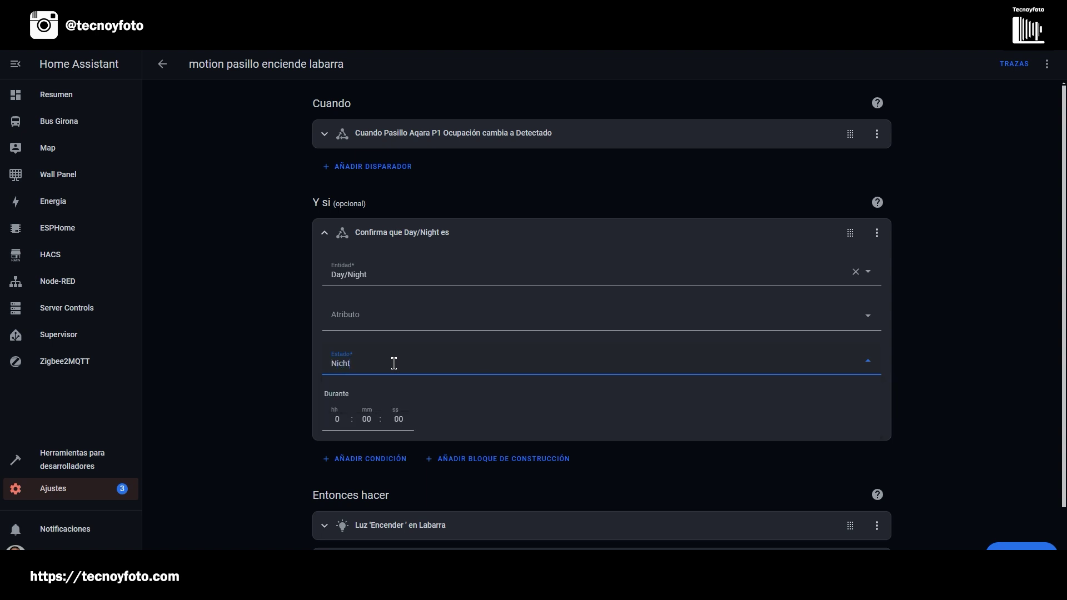
pyautogui.press('BackSpace')
pyautogui.press('BackSpace')
pyautogui.write('ght')
pyautogui.scroll(-1, 394, 364)
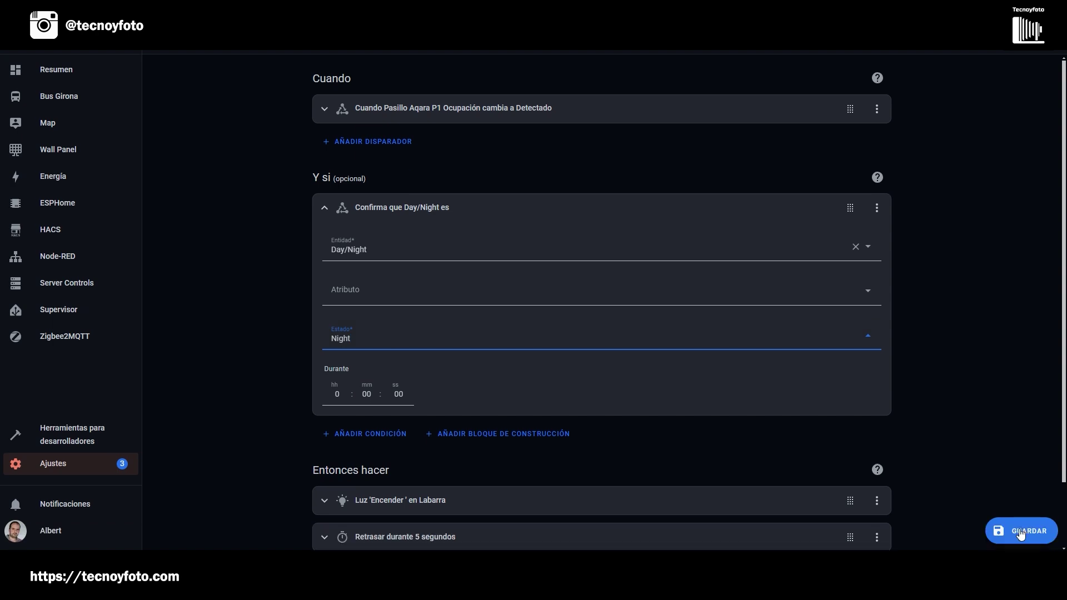
pyautogui.click(1029, 532)
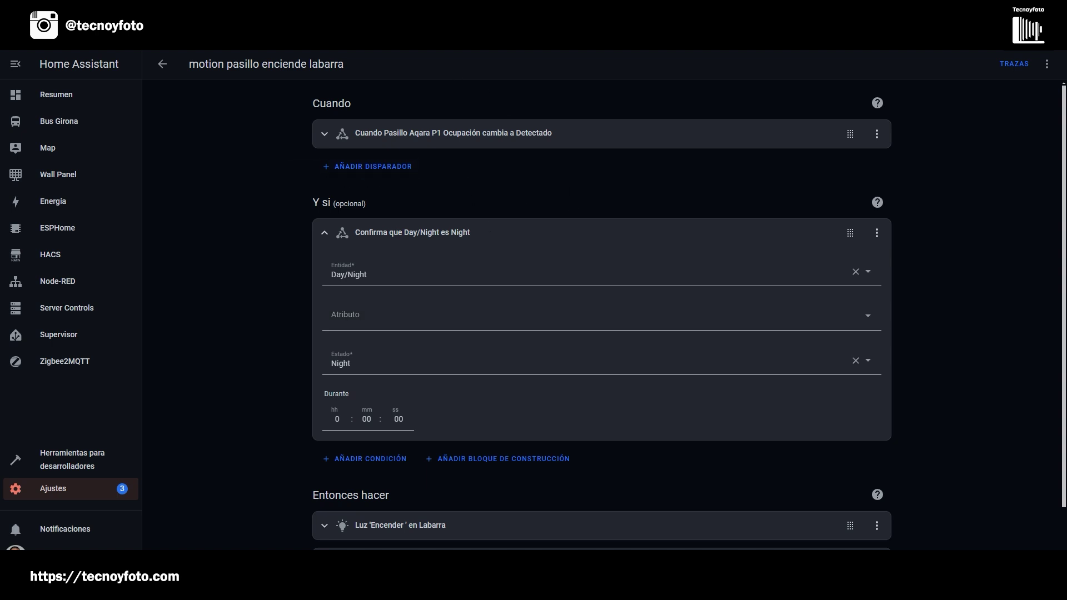
pyautogui.hotkey('ctrl', 'Tab')
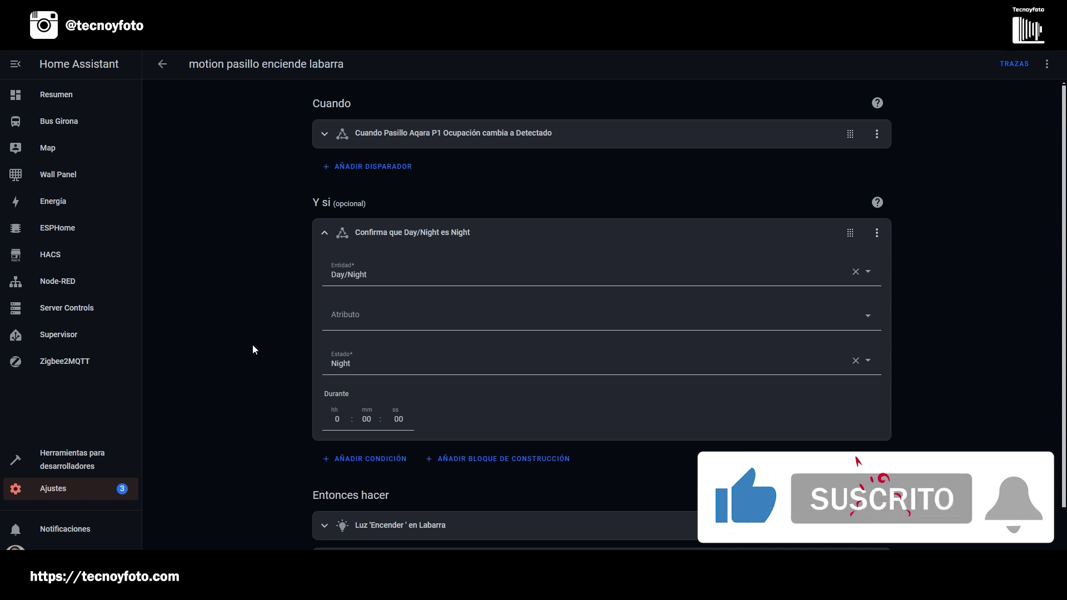
pyautogui.scroll(-2, 253, 348)
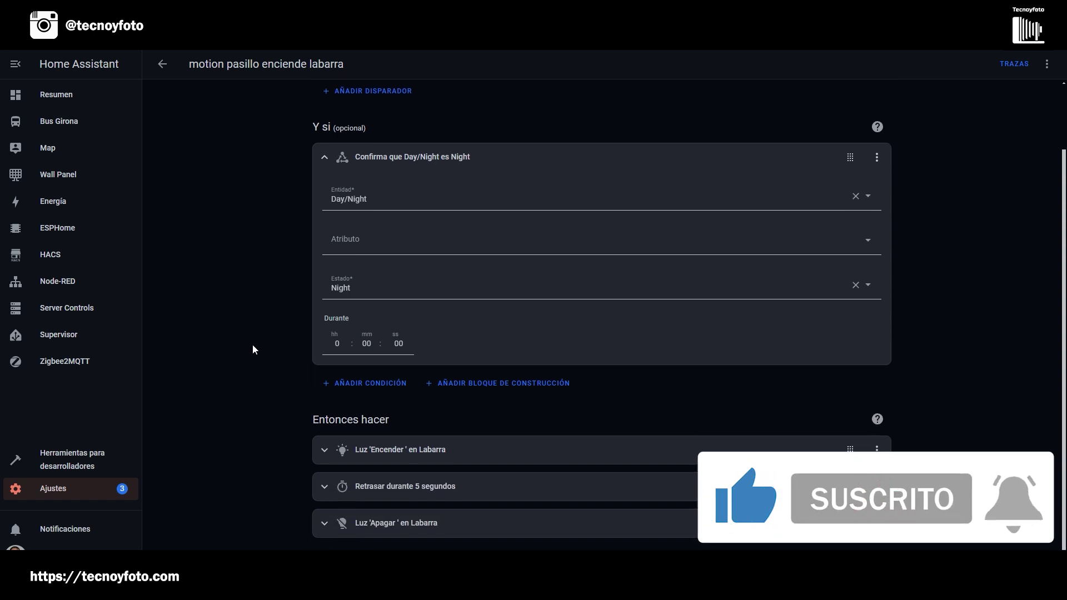
# Add a second entity state condition to the Y si section with Comedor Sonoff mesa as its entity
pyautogui.click(361, 383)
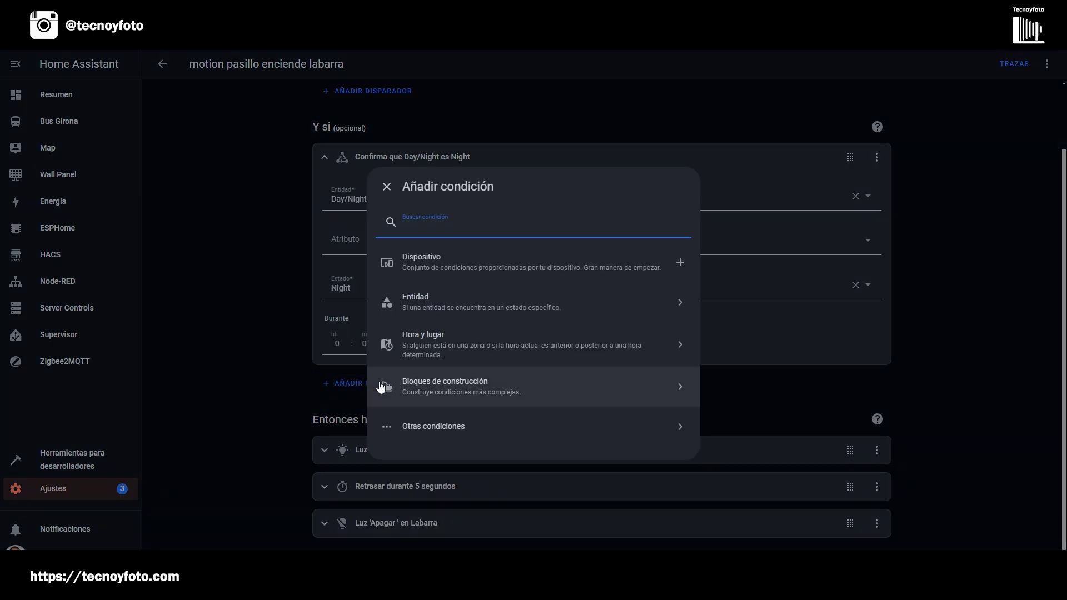
pyautogui.click(435, 307)
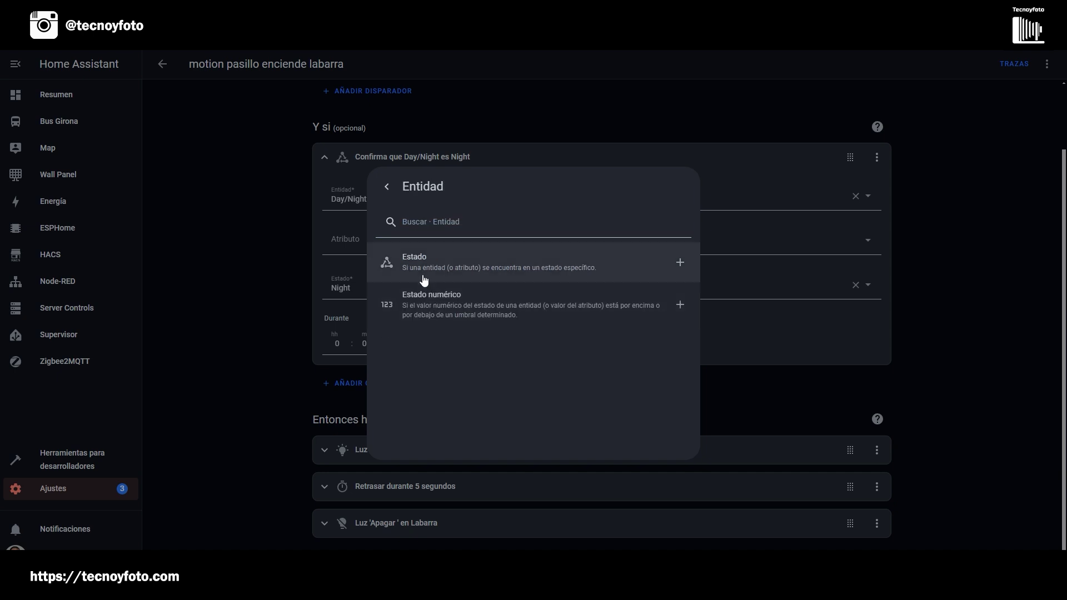
pyautogui.click(419, 264)
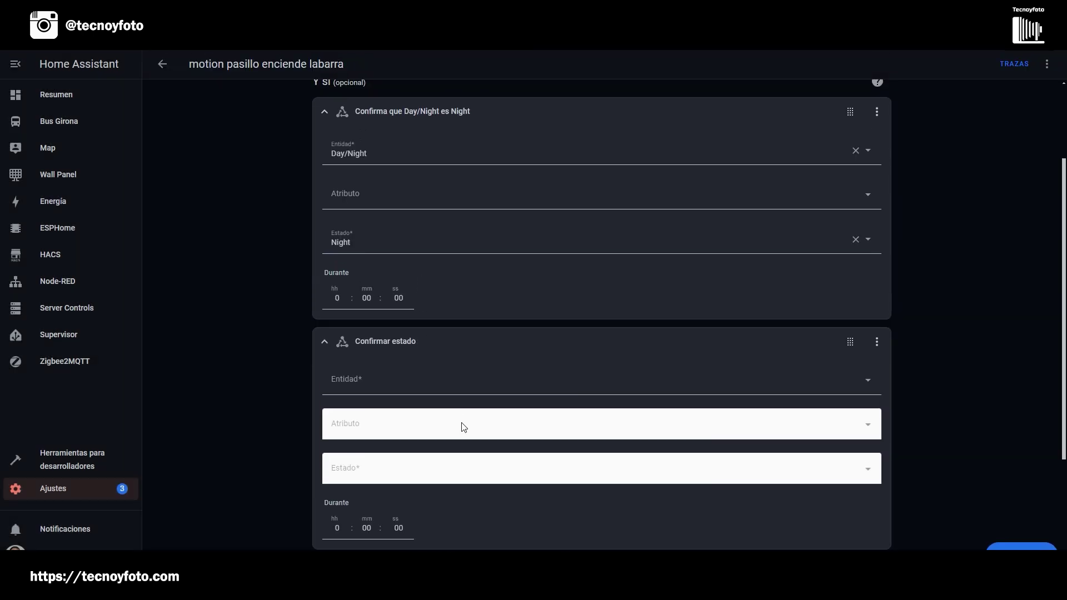
pyautogui.click(406, 378)
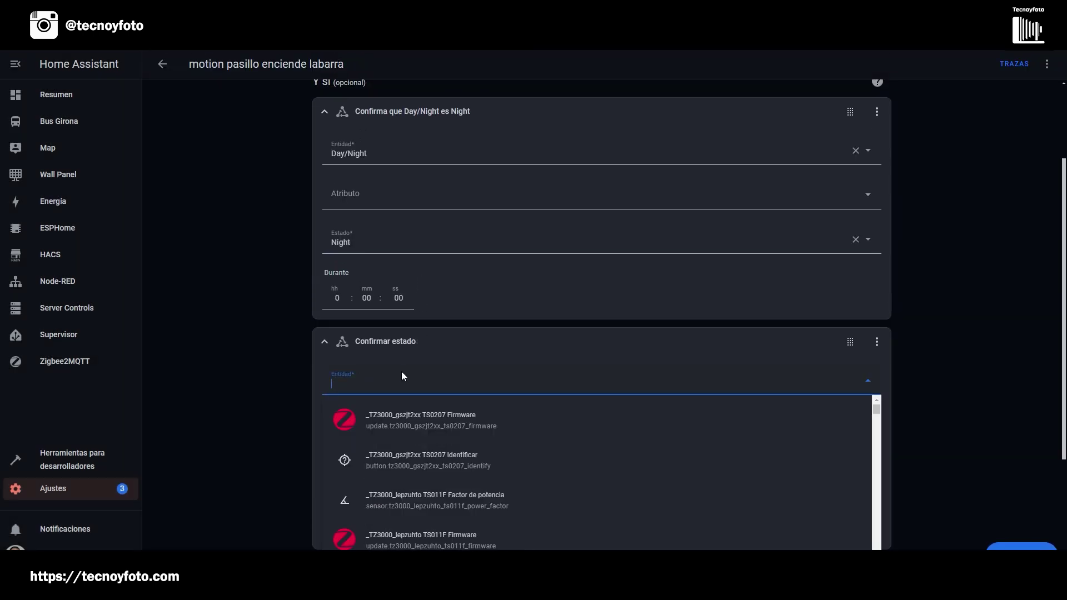
pyautogui.write('binary_sensor.comedor_sonoff_occupancy')
pyautogui.click(412, 426)
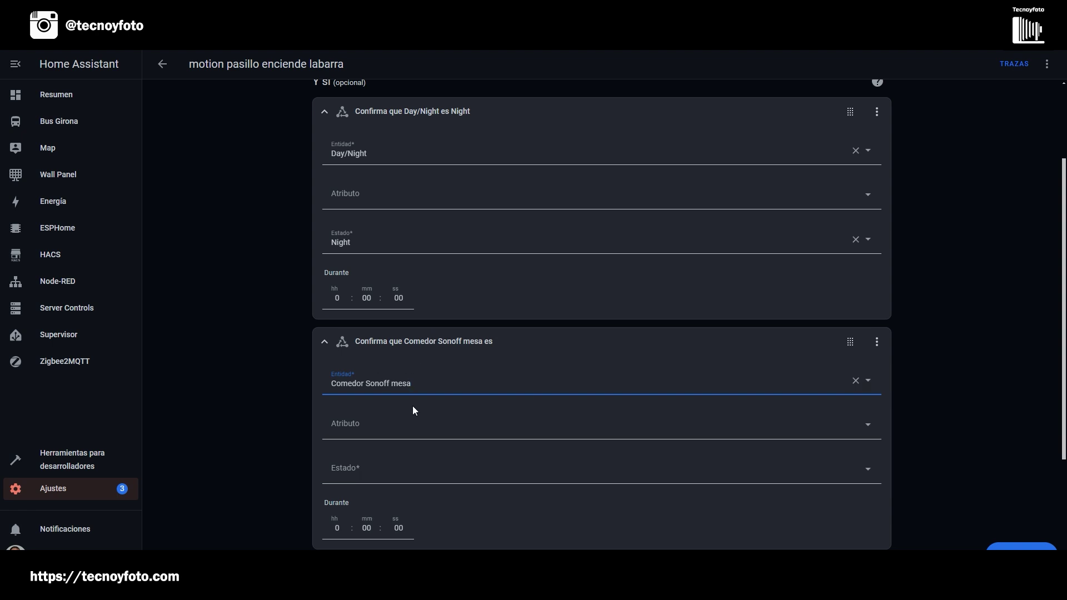
# Set the Comedor Sonoff mesa condition's required state to No detectado and save the automation
pyautogui.click(345, 469)
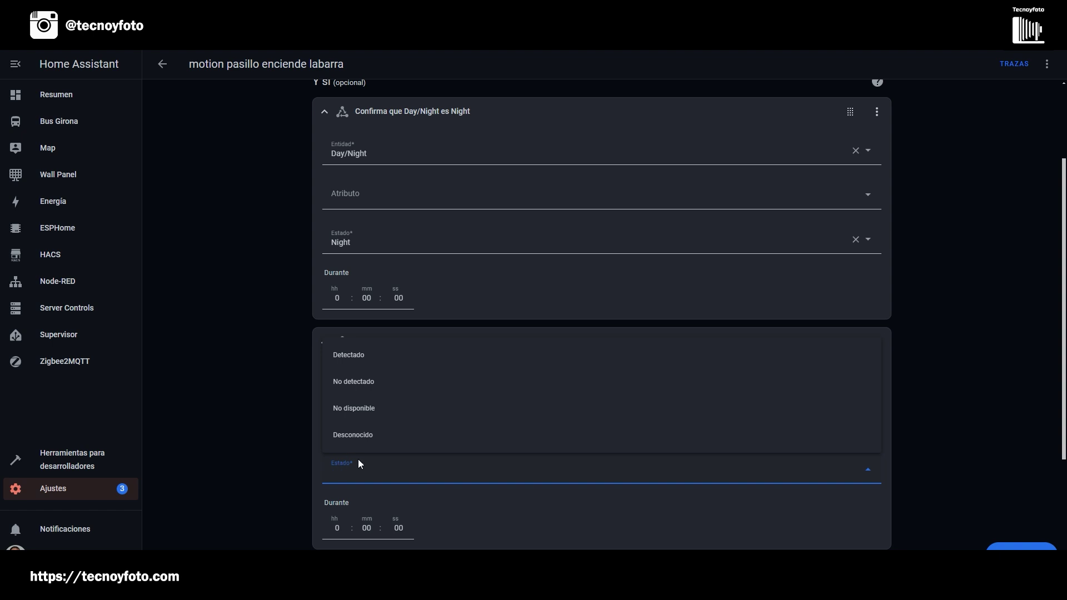
pyautogui.click(351, 383)
pyautogui.click(1027, 528)
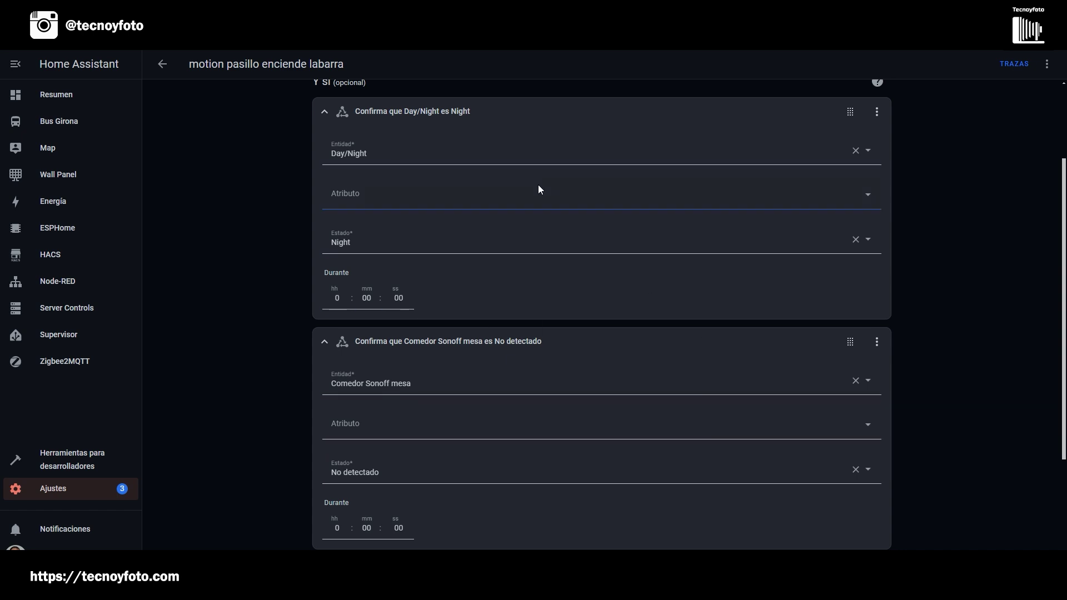
# Disable the Day/Night condition without deleting it, and save the automation
pyautogui.click(877, 113)
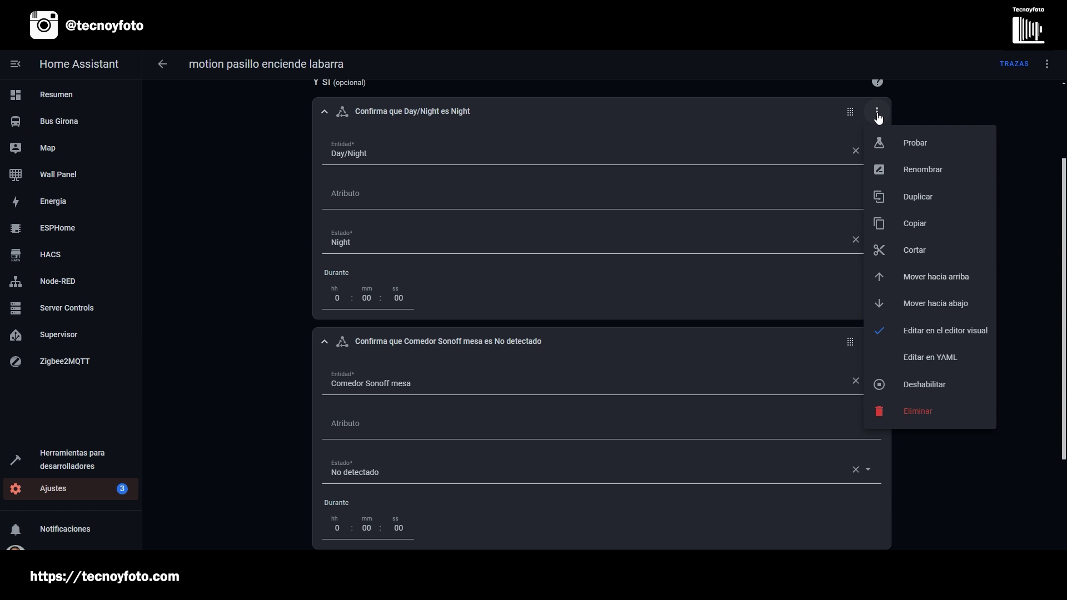
pyautogui.click(918, 386)
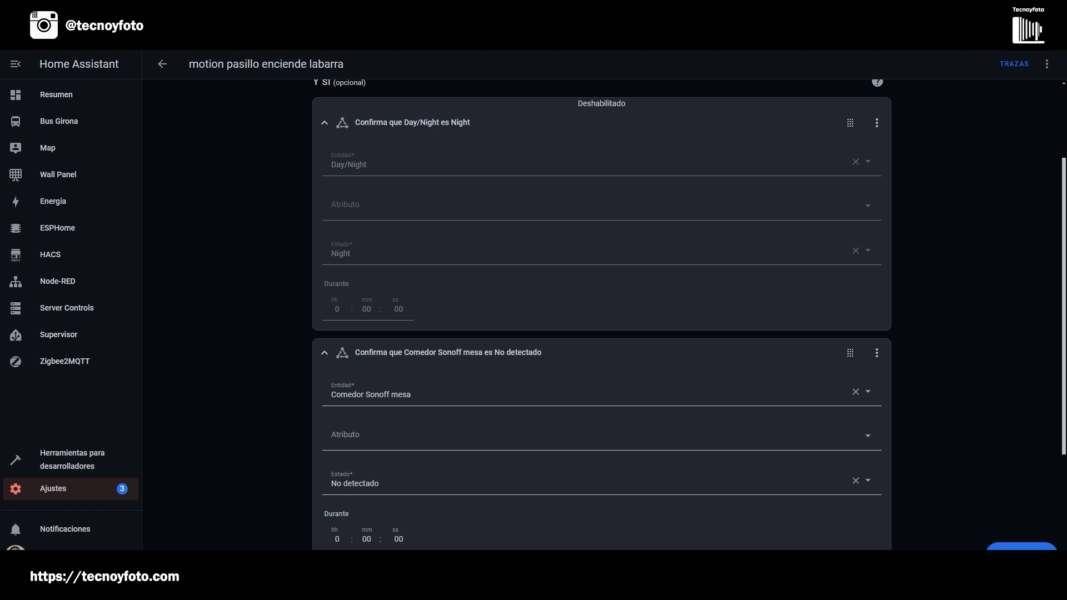
pyautogui.click(1026, 538)
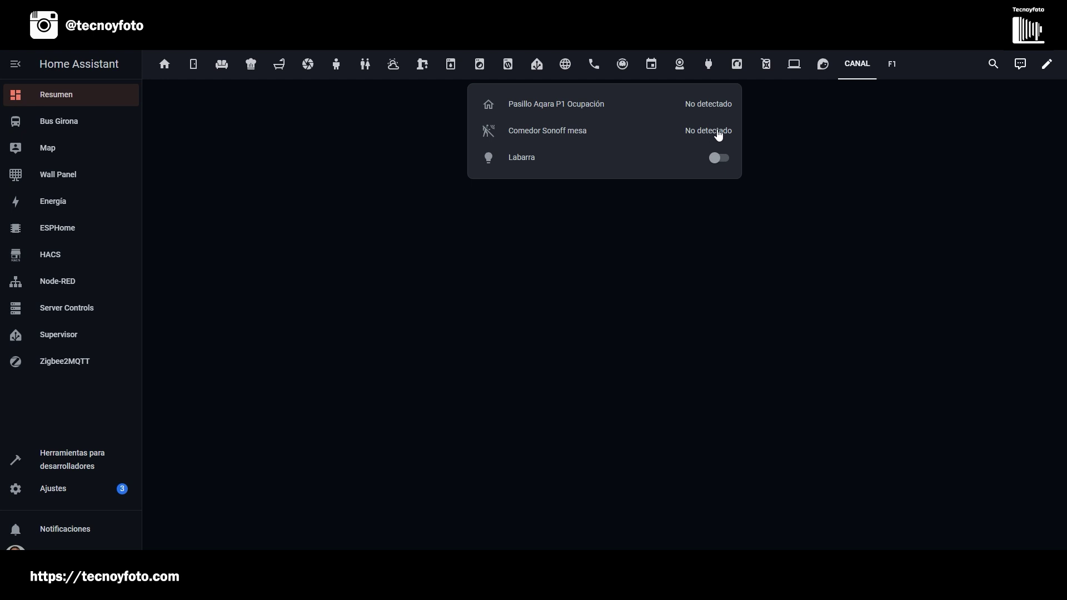
# Toggle the Labarra light twice on the CANAL dashboard
pyautogui.click(717, 165)
pyautogui.click(717, 165)
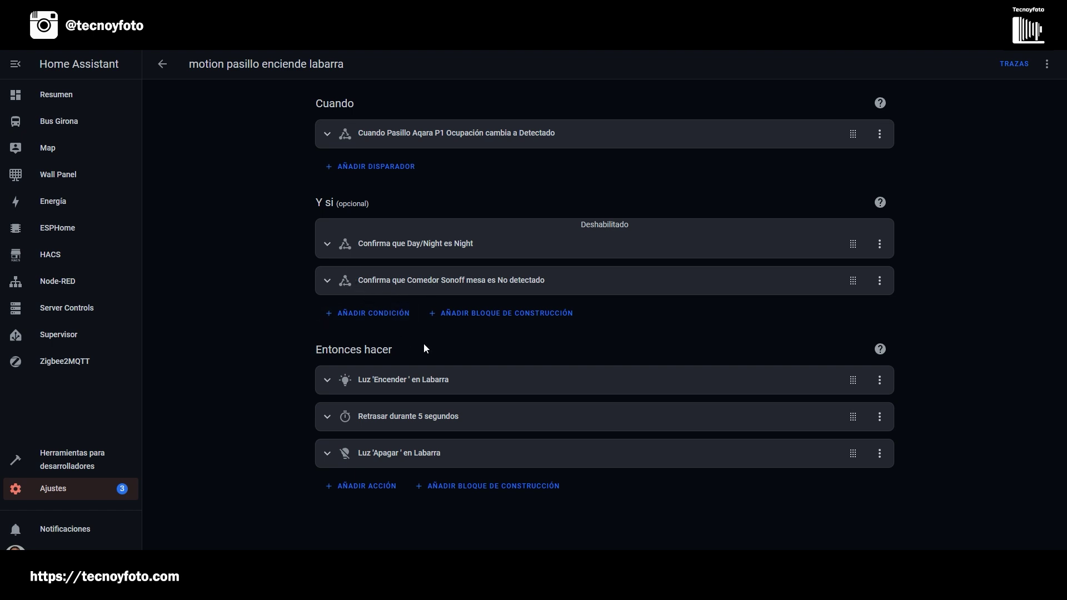
# Add another entity state condition to the Y si section, using the Baño grande sensor binary_sensor.lumi_lumi_sensor_motion_200e5603_ias_zone
pyautogui.click(369, 313)
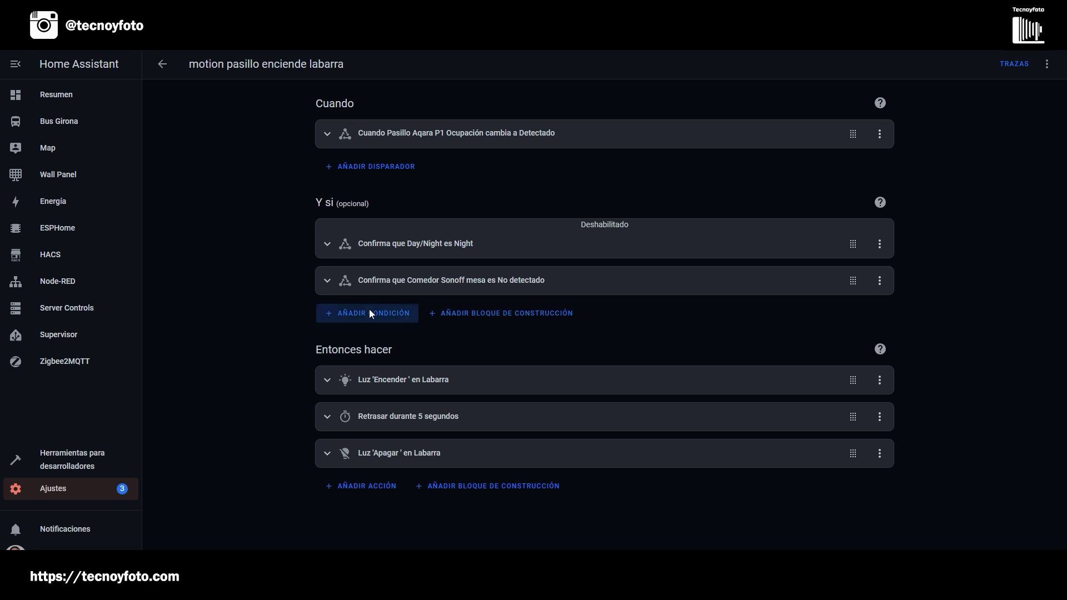
pyautogui.click(416, 306)
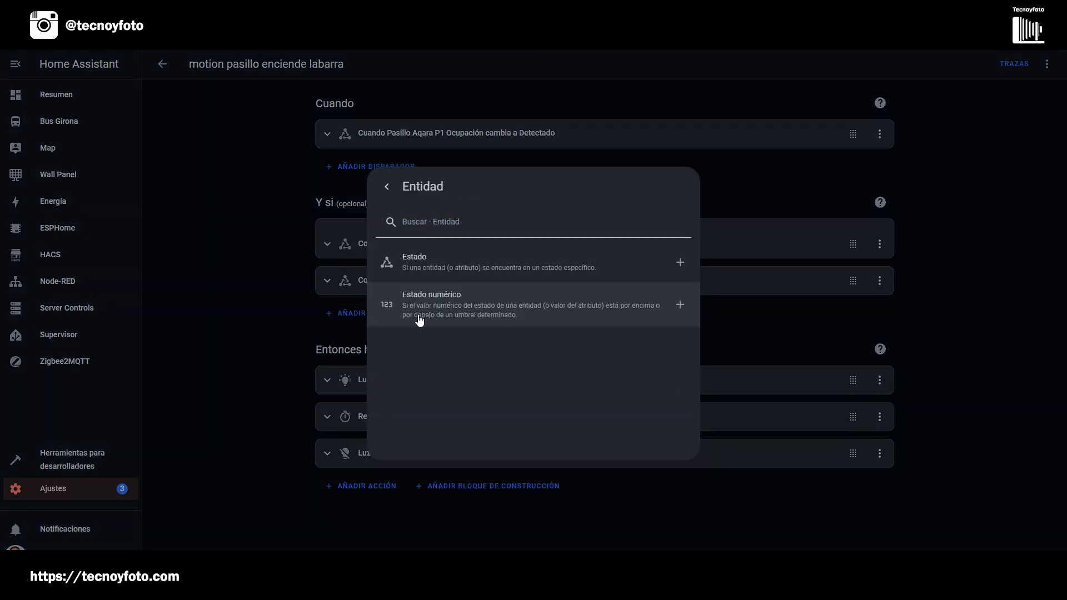
pyautogui.click(430, 271)
pyautogui.click(383, 354)
pyautogui.write('binary_sensor.lumi_lumi_sensor_motion_200e5603_ias_zone')
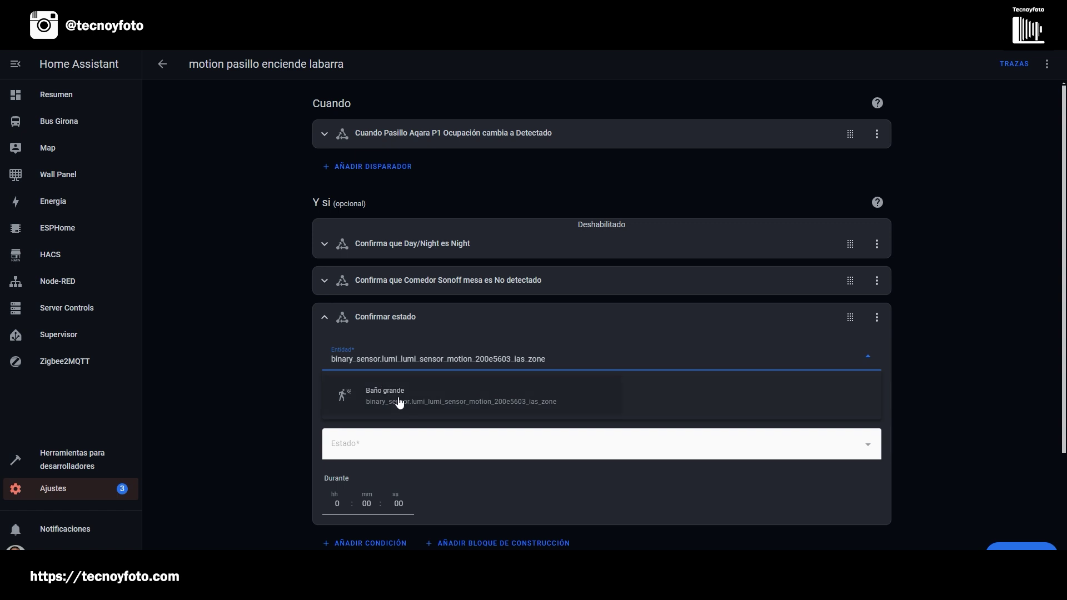
pyautogui.click(382, 389)
# Set the Baño grande condition's required state to No detectado and save the automation
pyautogui.click(357, 444)
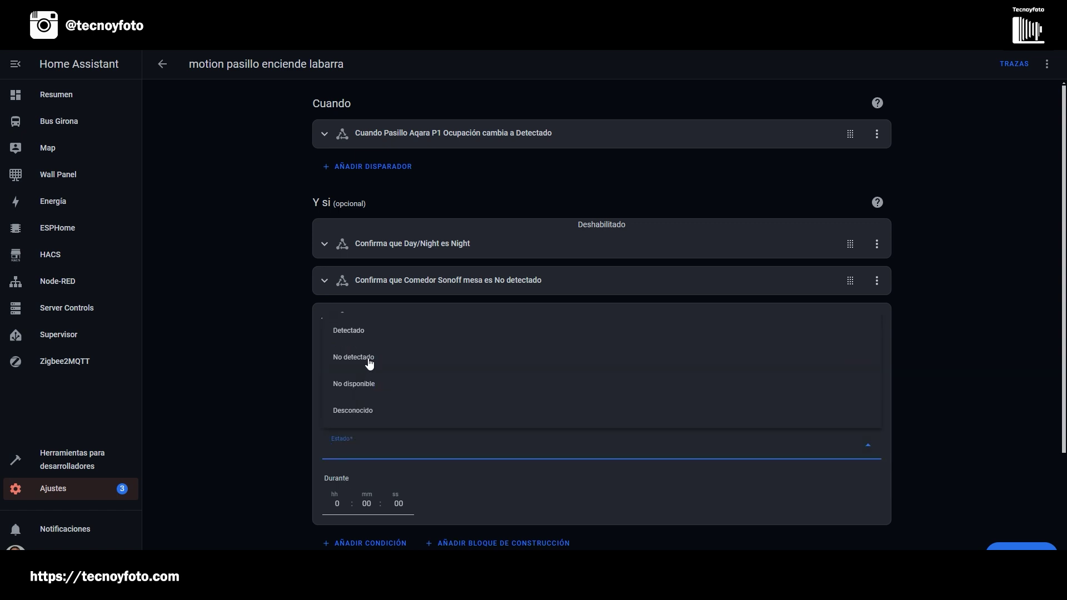
pyautogui.click(369, 360)
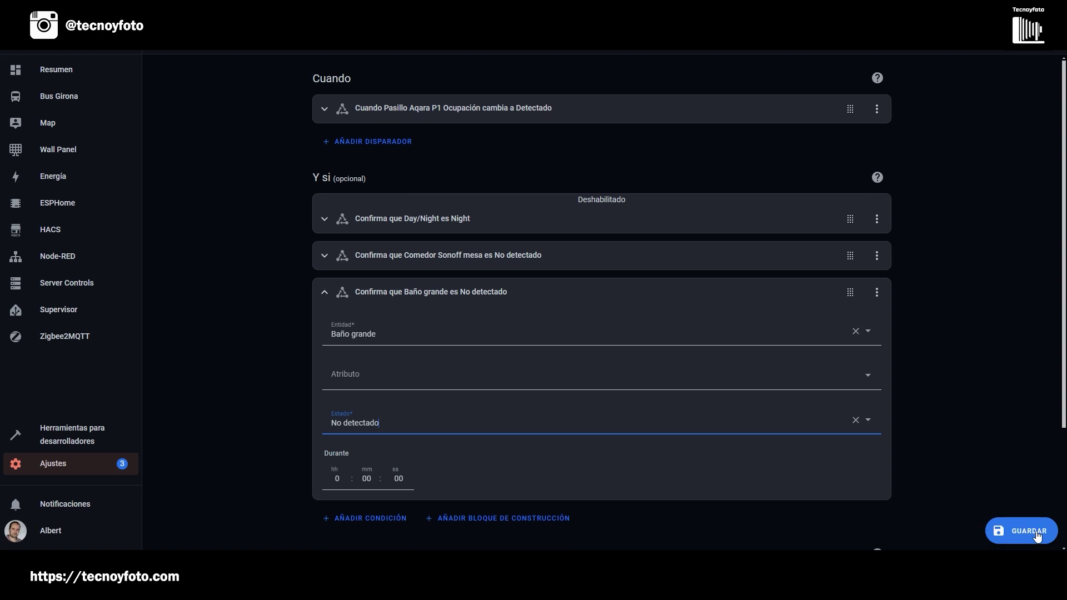
pyautogui.click(1035, 532)
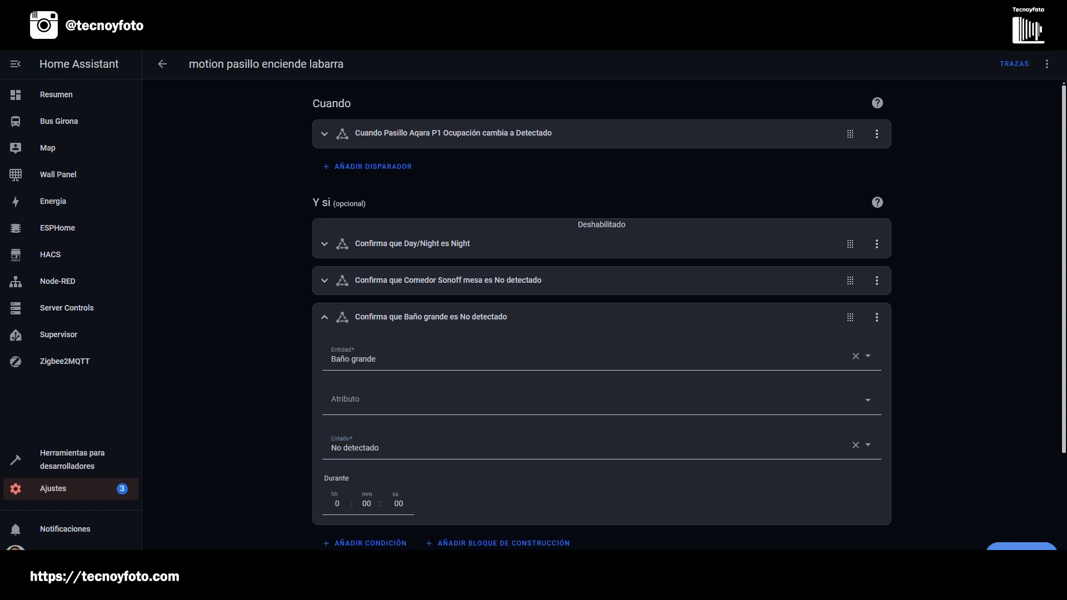